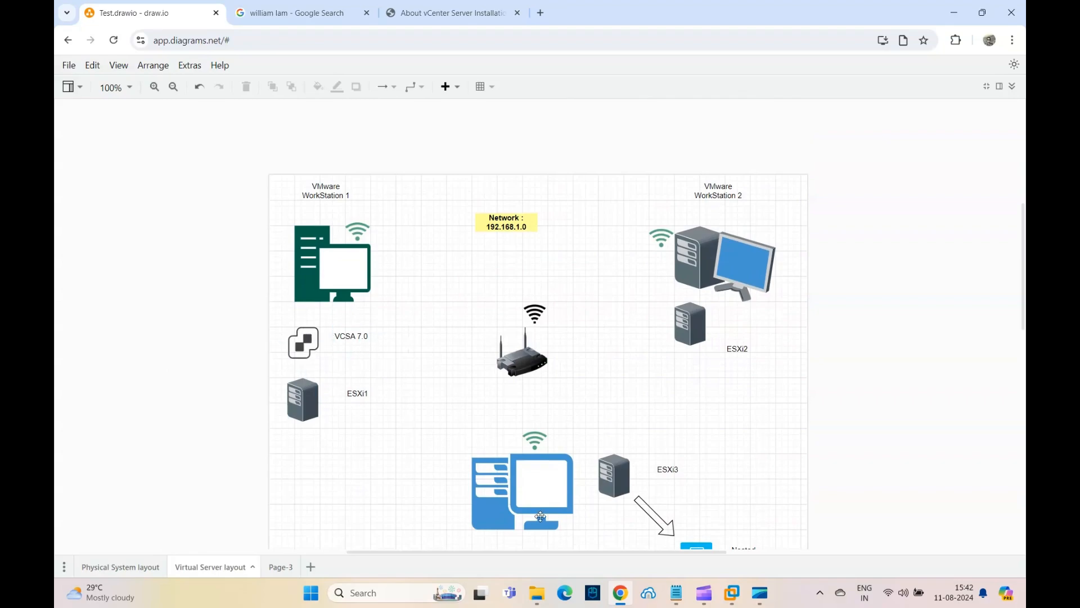
Mount the VMware-VCSA-all-7.0.3-21958406 ISO from C:\VMs\ISO with Virtual CloneDrive
click(544, 594)
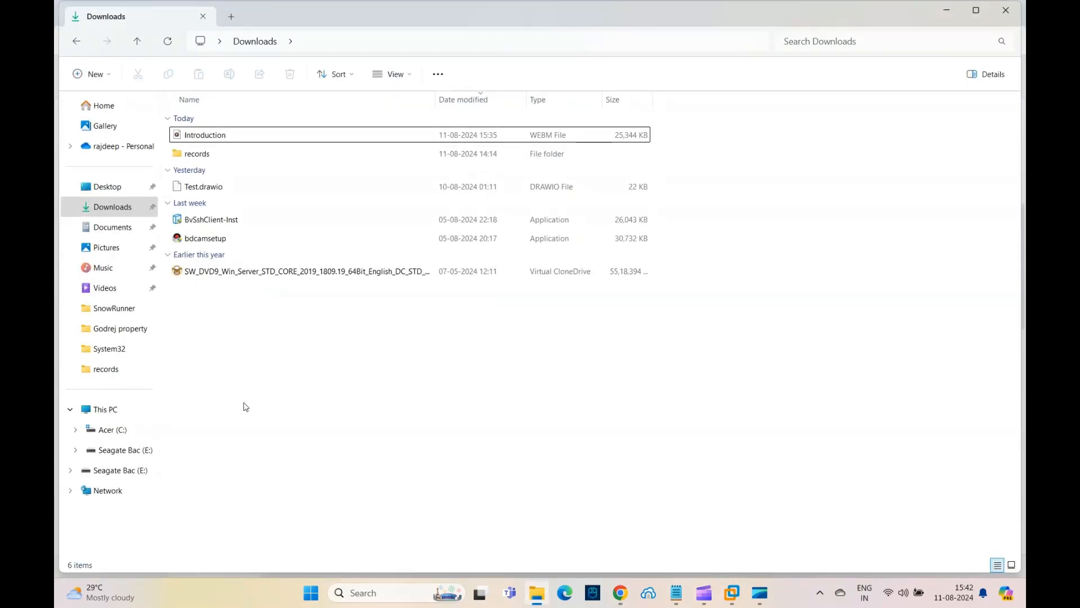
click(110, 445)
click(100, 430)
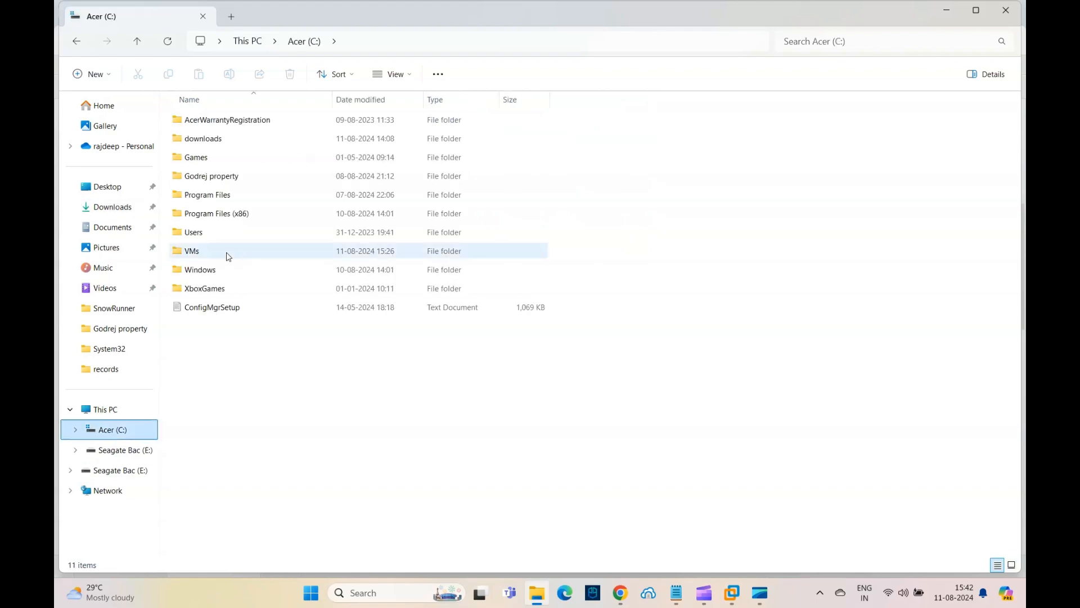
double_click(181, 252)
double_click(181, 137)
click(219, 124)
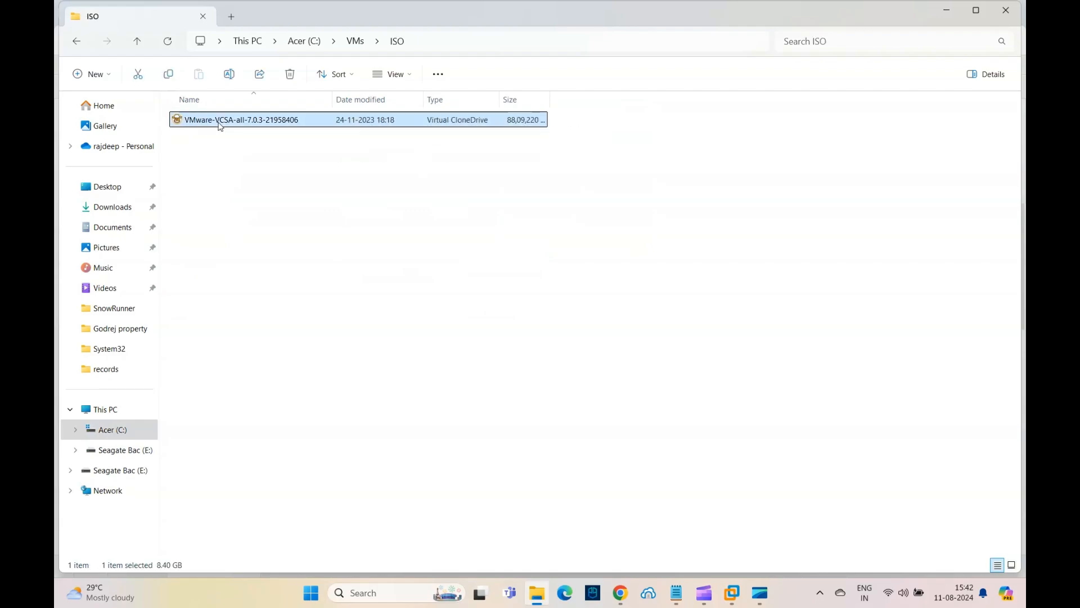
right_click(220, 125)
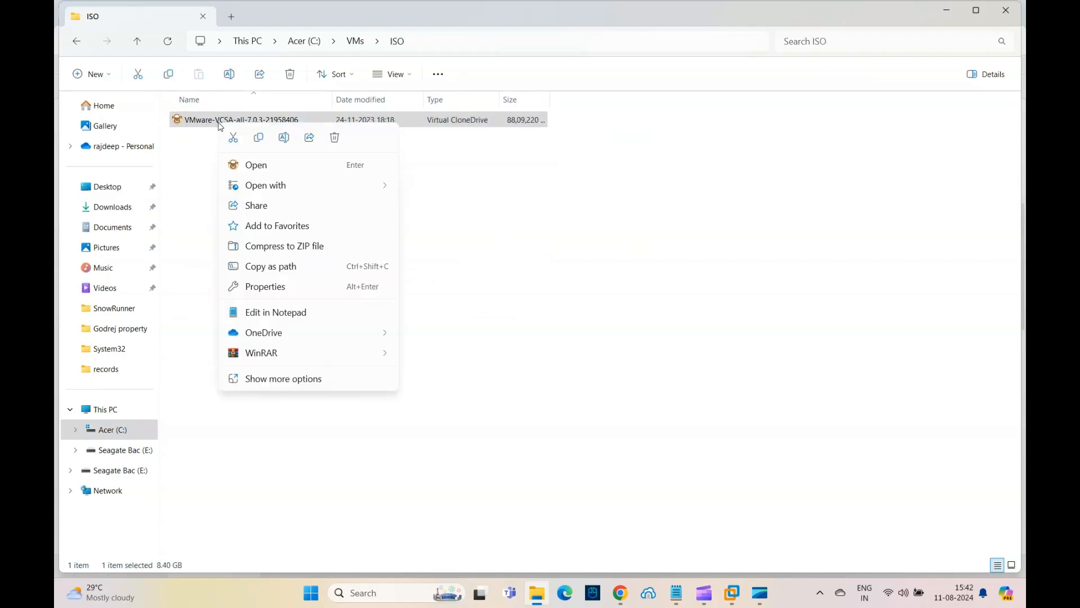
mouse_move(369, 195)
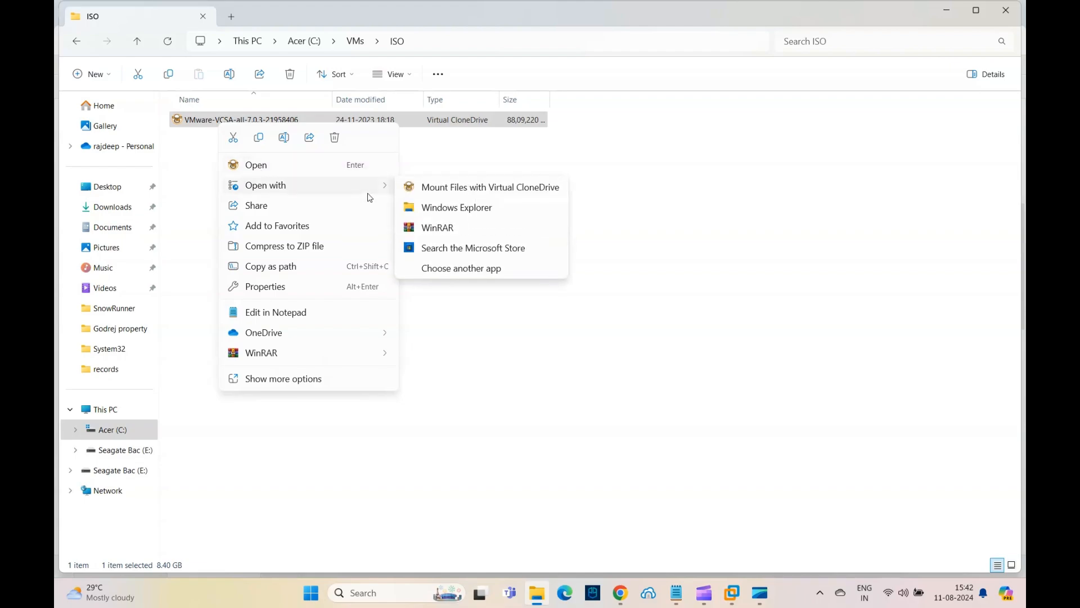
click(448, 193)
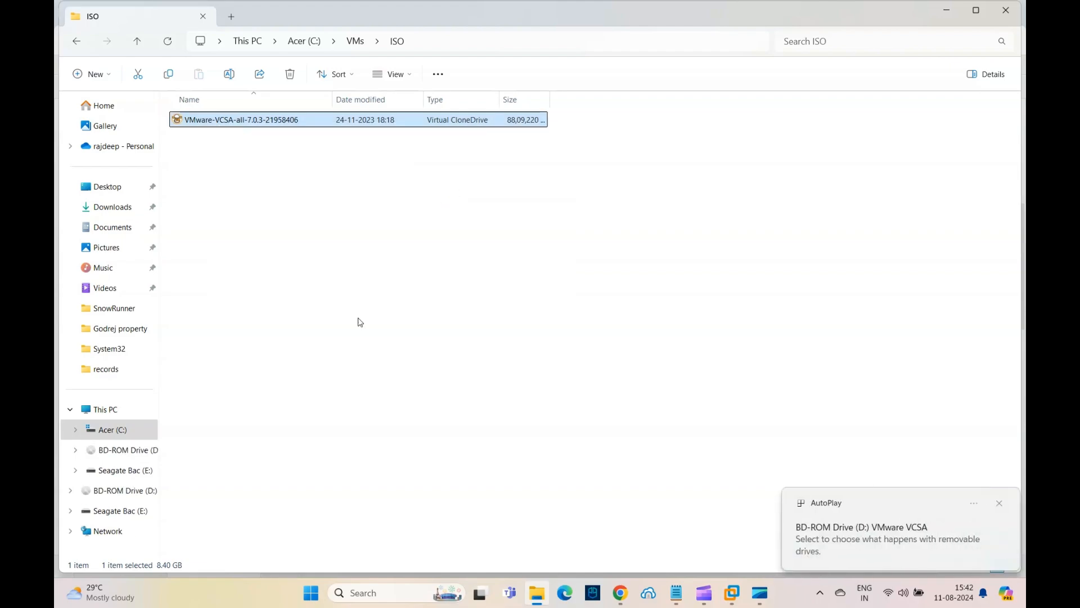
Launch the vCenter Server installer from vcsa-ui-installer\win32 on the mounted drive and maximize its window
click(112, 451)
double_click(220, 218)
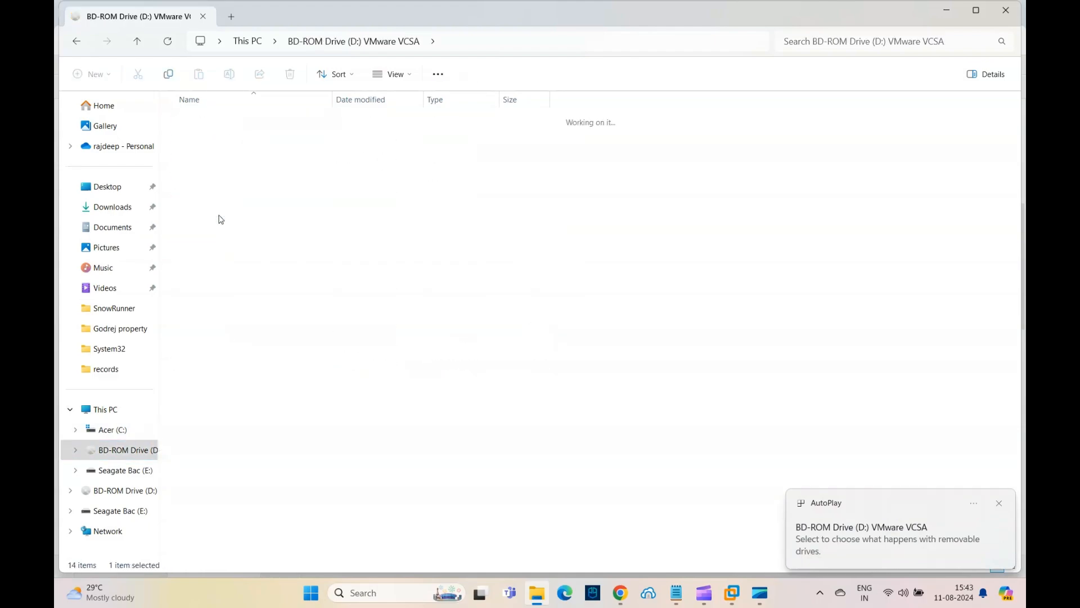
click(181, 162)
double_click(181, 162)
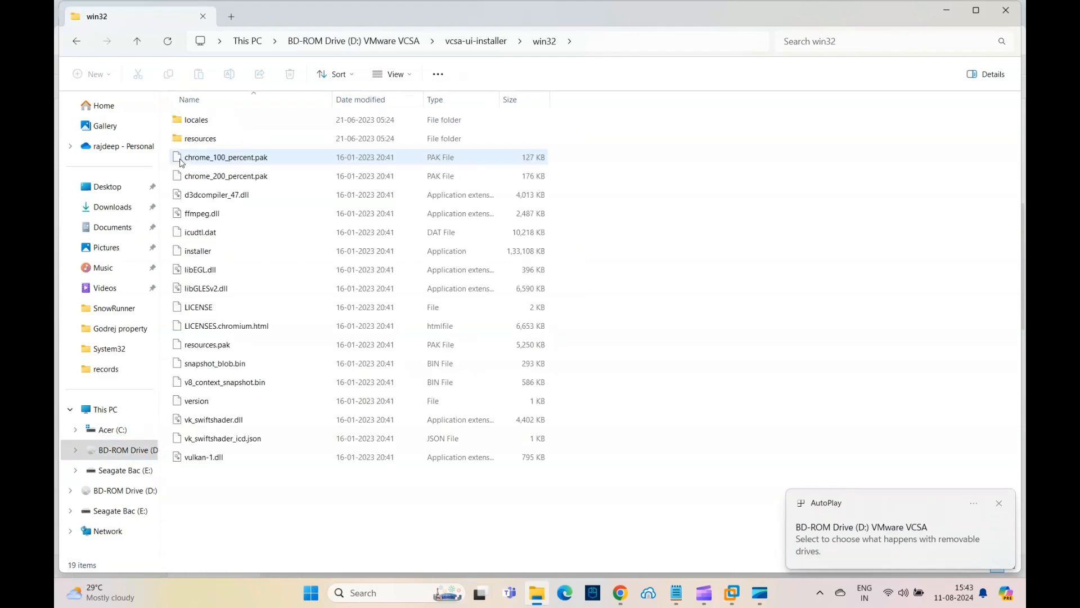
click(214, 257)
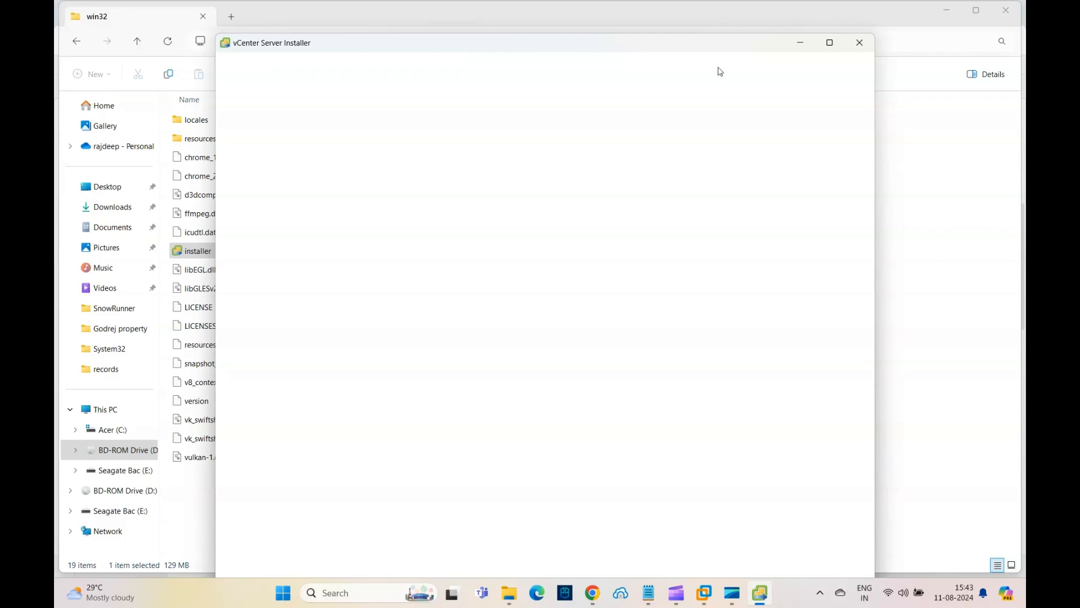
mouse_move(829, 45)
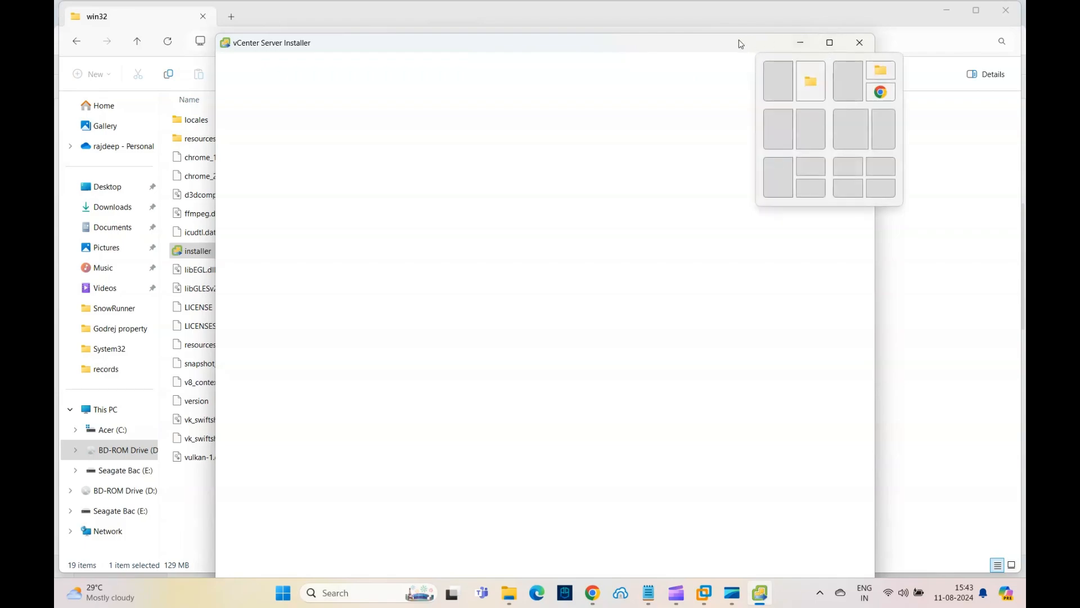
click(827, 48)
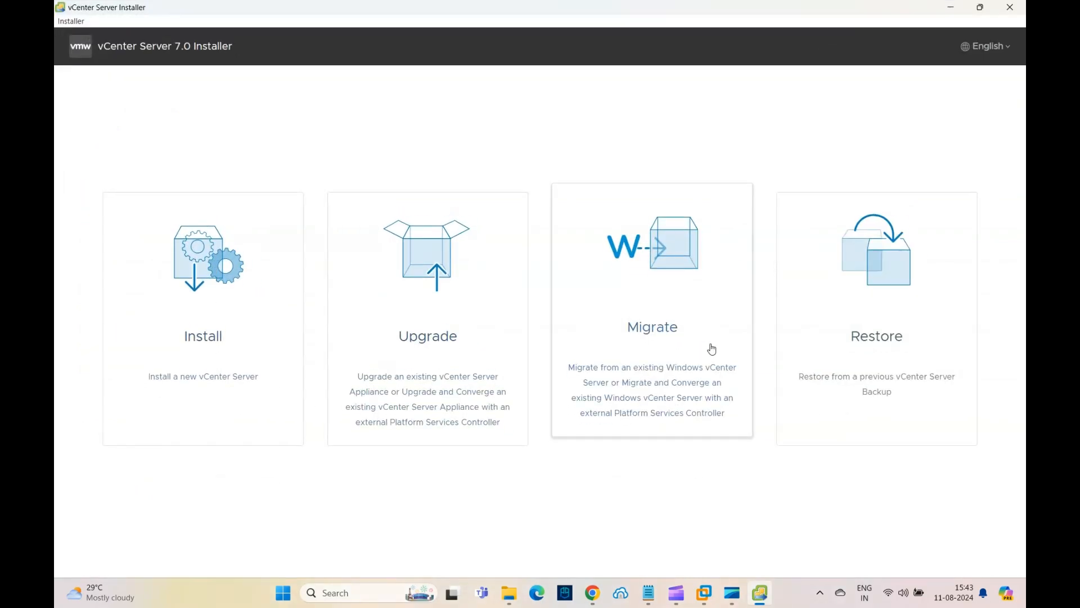
Begin a new vCenter Server install and accept the end user license agreement
click(162, 327)
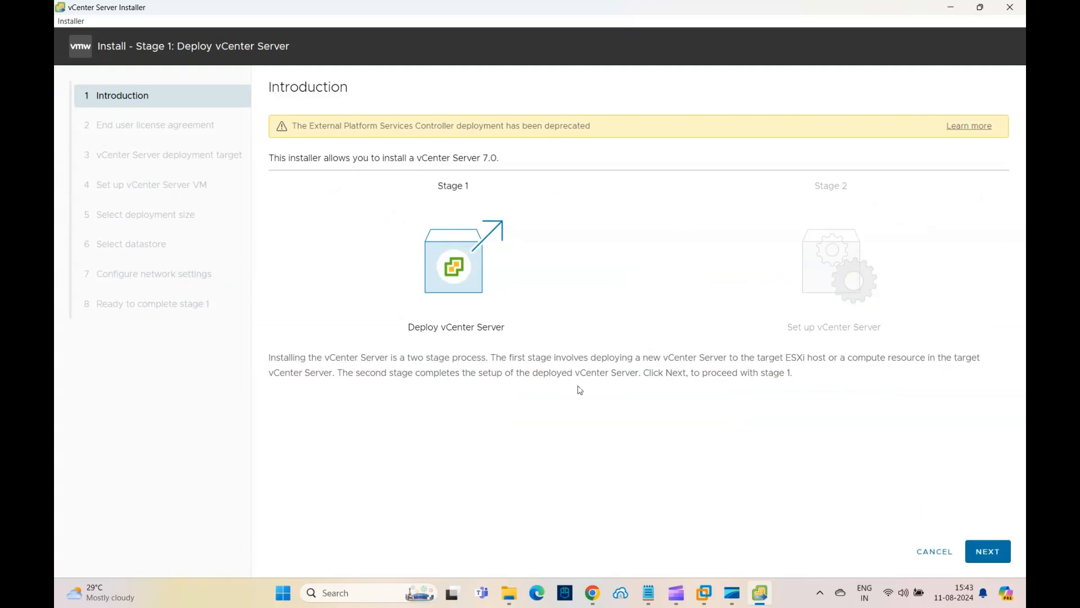
click(988, 554)
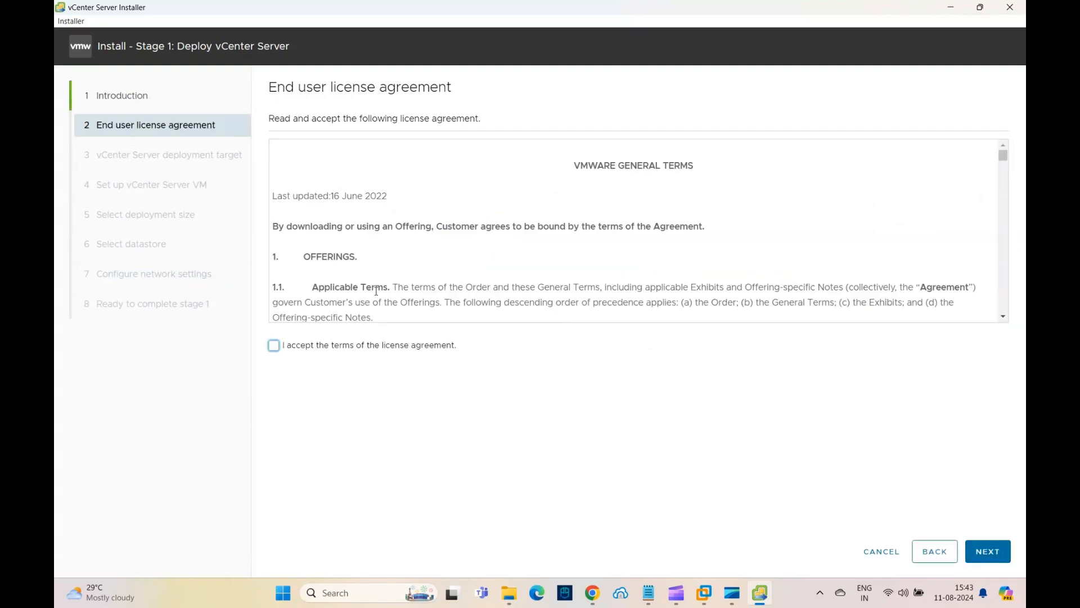
click(343, 345)
click(996, 554)
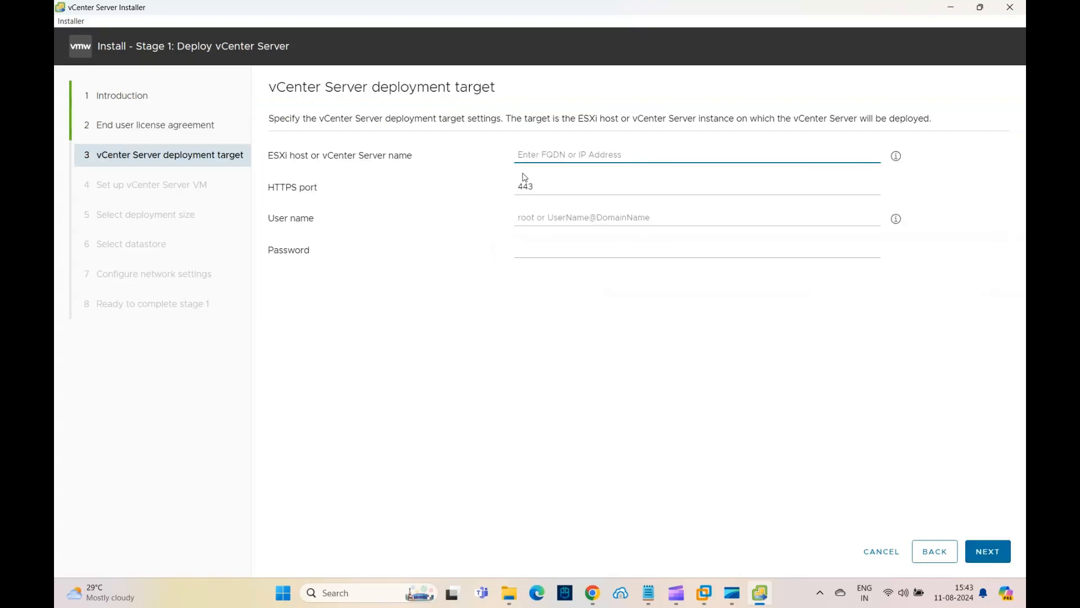
Type a note about the vCenter or ESXi host IP or FQDN into the deployment target name field, then clear it
text(vCenter)
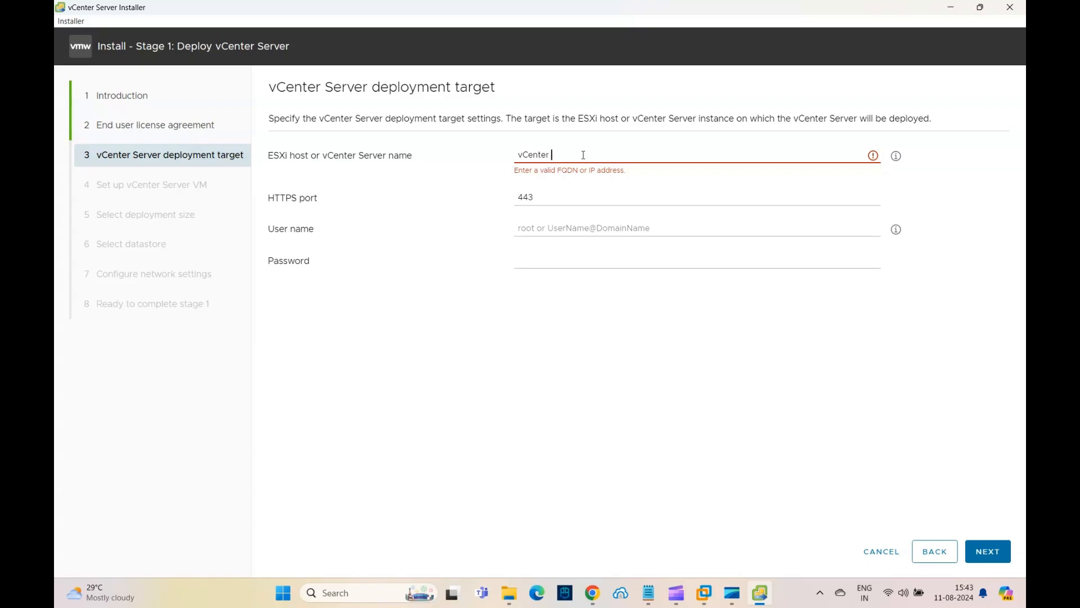
text( or ESXI host IP or FQDN)
key(BackSpace)
key(BackSpace)
key(BackSpace)
key(BackSpace)
key(BackSpace)
key(BackSpace)
key(BackSpace)
key(BackSpace)
key(BackSpace)
key(BackSpace)
key(BackSpace)
key(BackSpace)
key(BackSpace)
key(BackSpace)
key(BackSpace)
key(BackSpace)
key(BackSpace)
key(BackSpace)
key(BackSpace)
key(BackSpace)
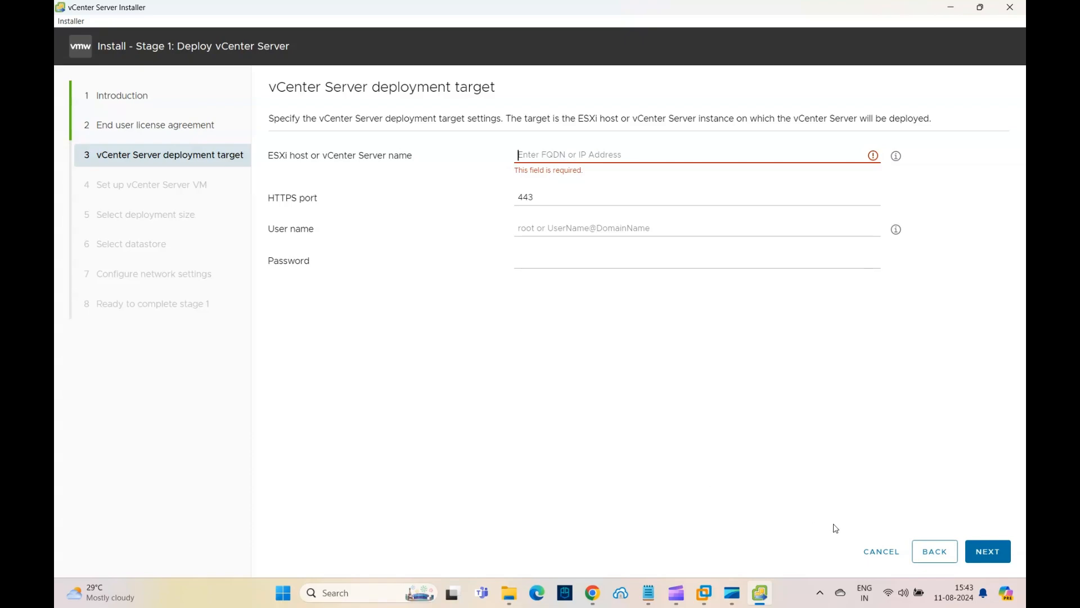
Step back through the install wizard, cancel it and close the vCenter Server installer
click(924, 556)
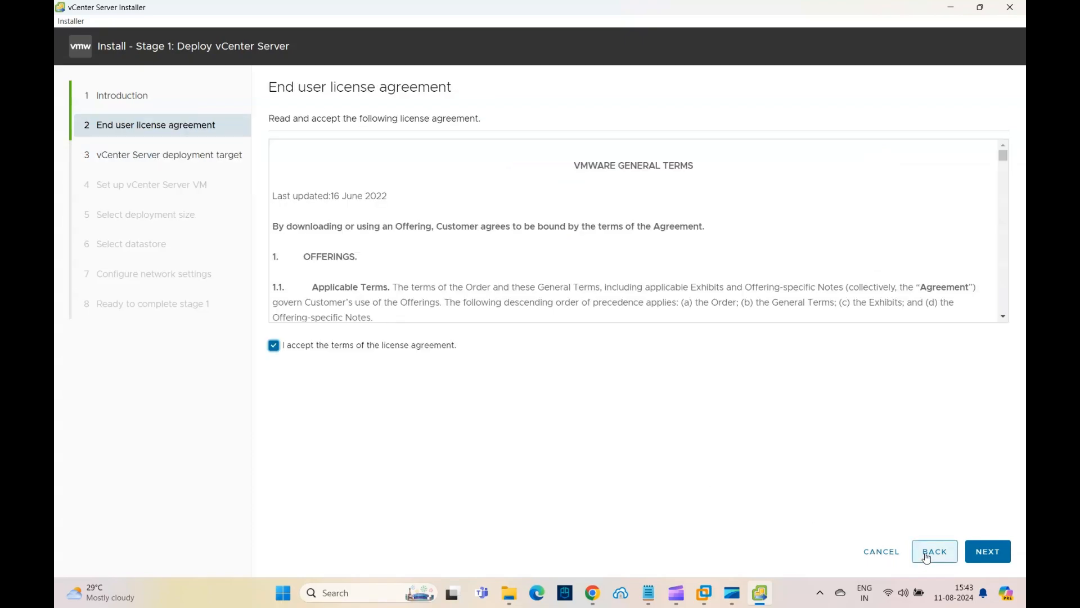
click(924, 556)
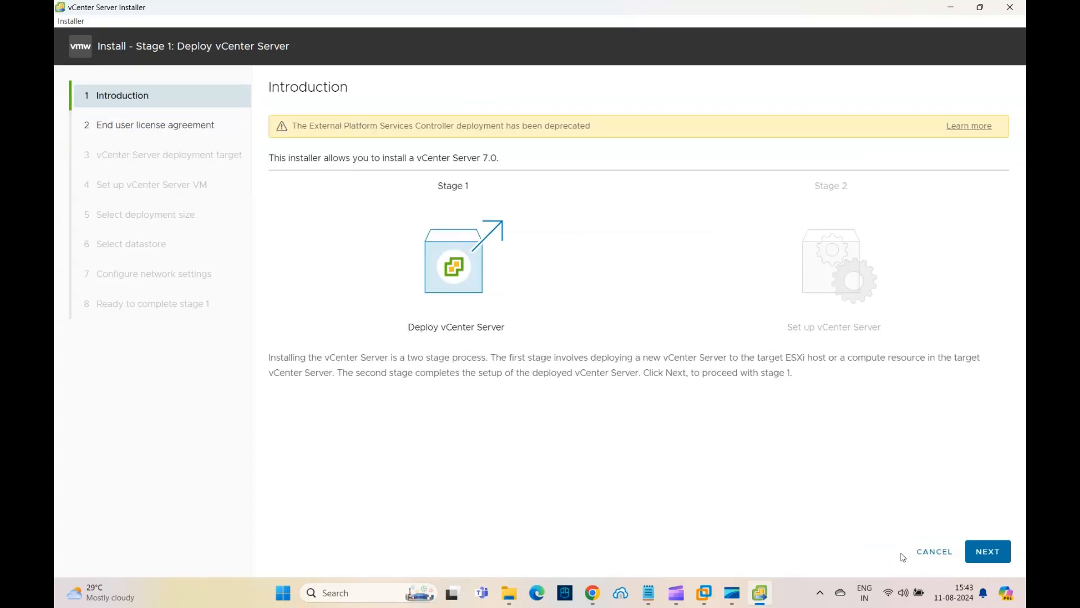
click(931, 552)
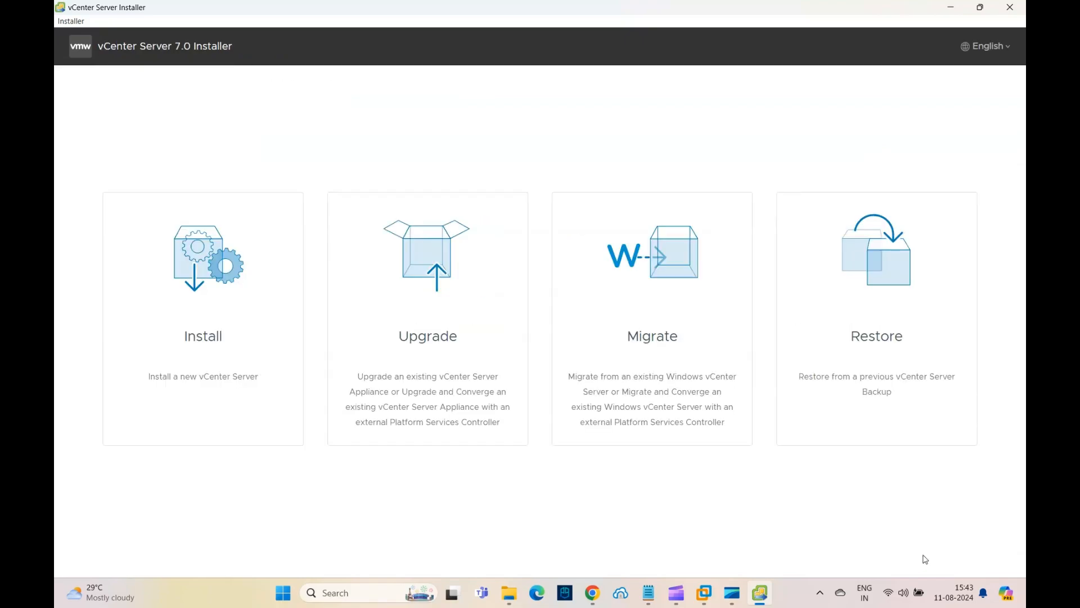
click(1009, 8)
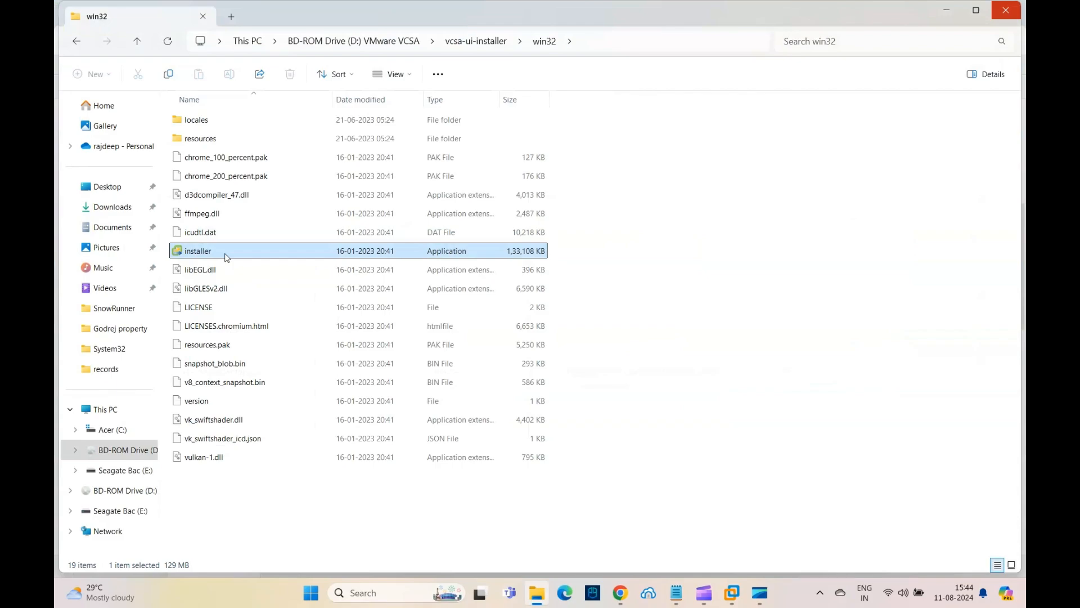
Browse to the vcsa folder on the mounted drive and widen the Name column to show the appliance file name
click(471, 43)
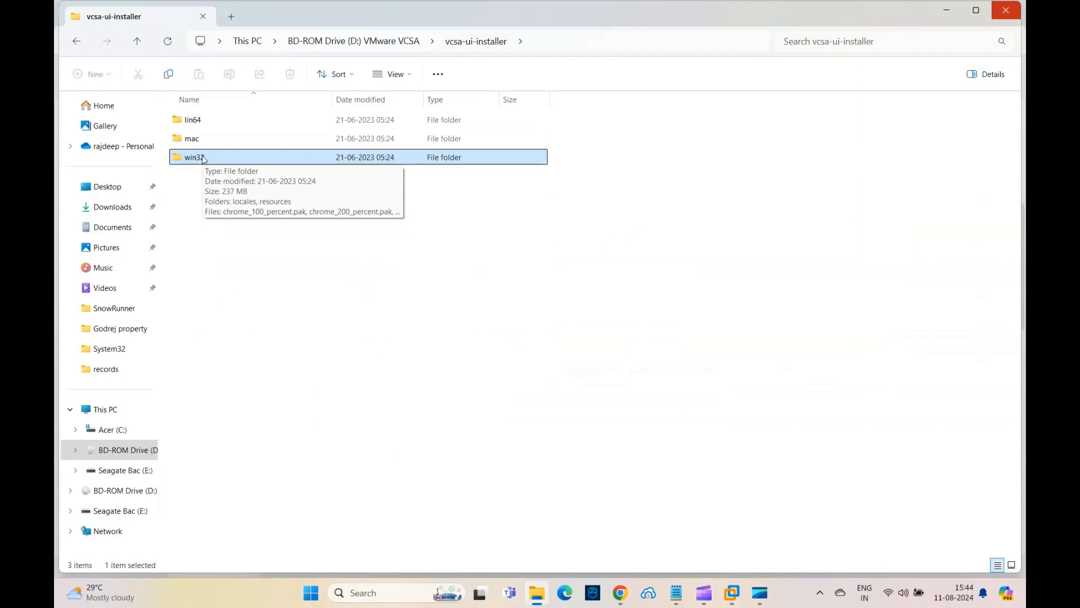
click(386, 42)
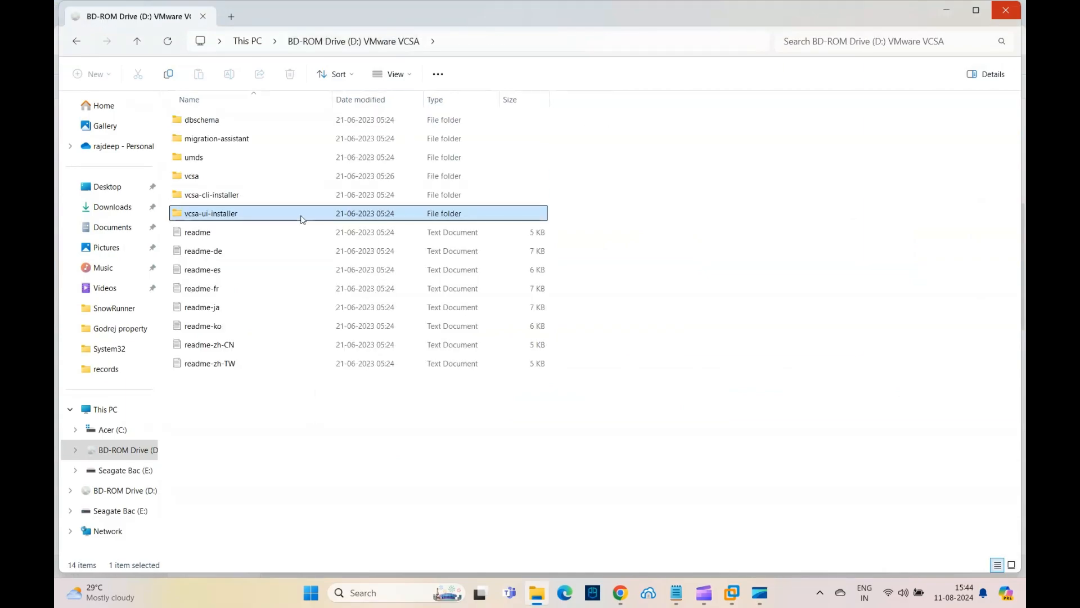
double_click(182, 176)
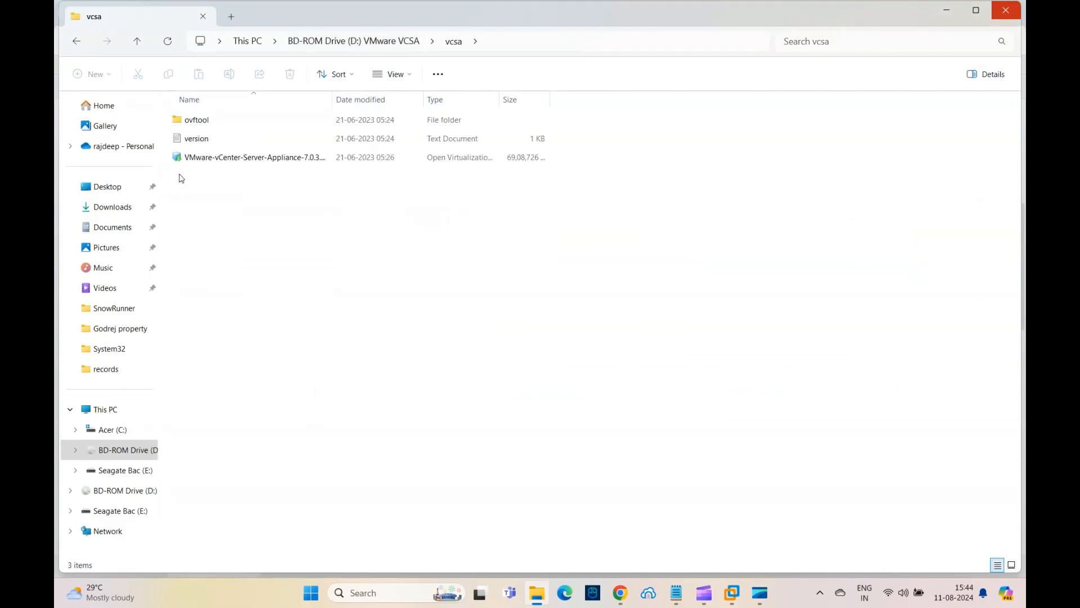
click(256, 161)
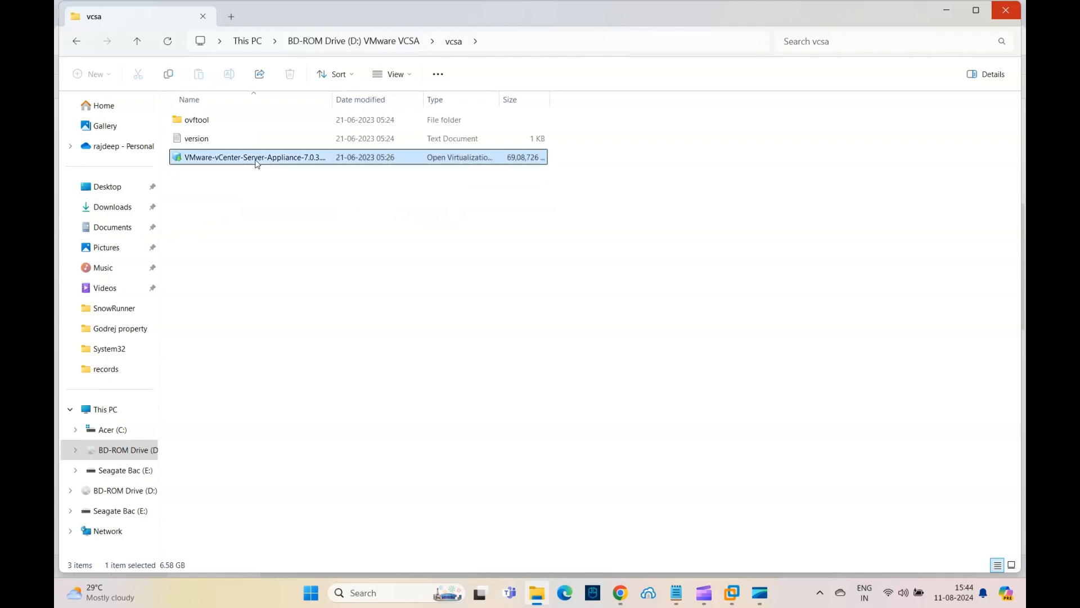
double_click(337, 99)
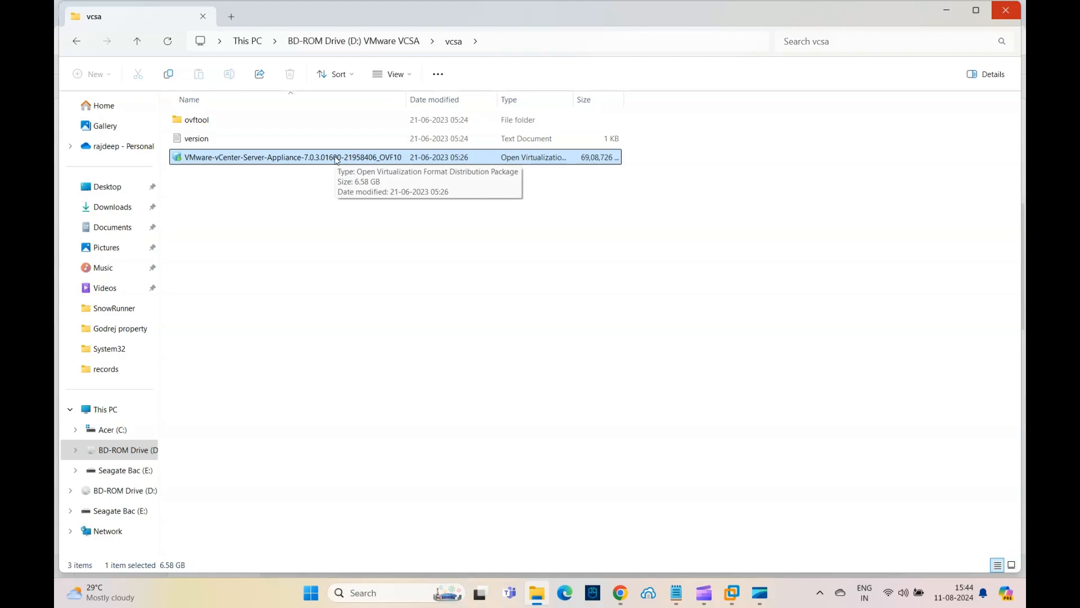
Switch to VMware Workstation and open the VMware-vCenter-Server-Appliance OVA from the mounted drive's vcsa folder
mouse_move(733, 597)
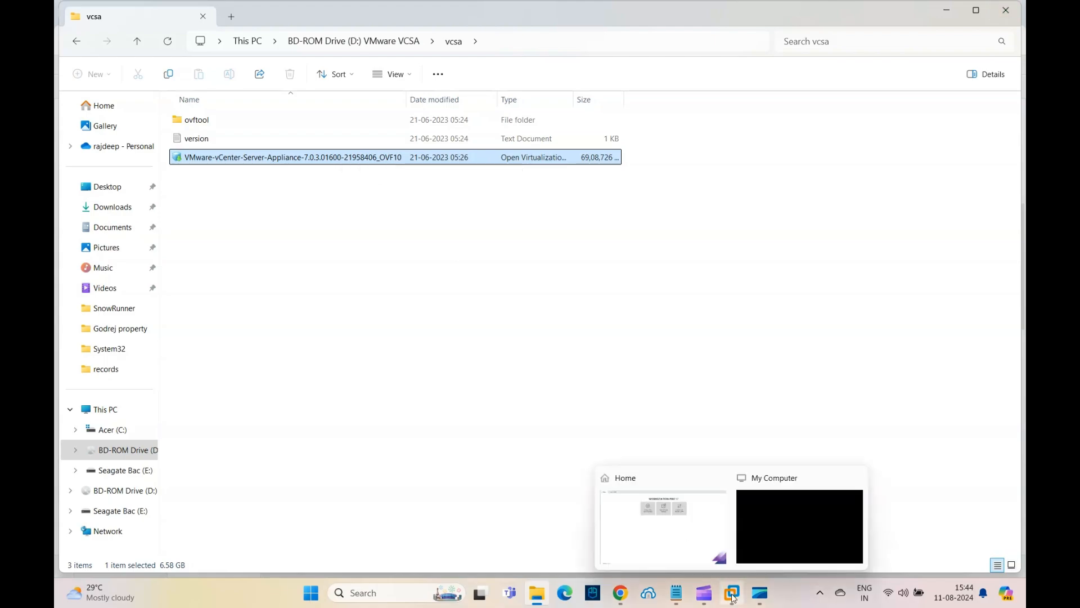
click(655, 556)
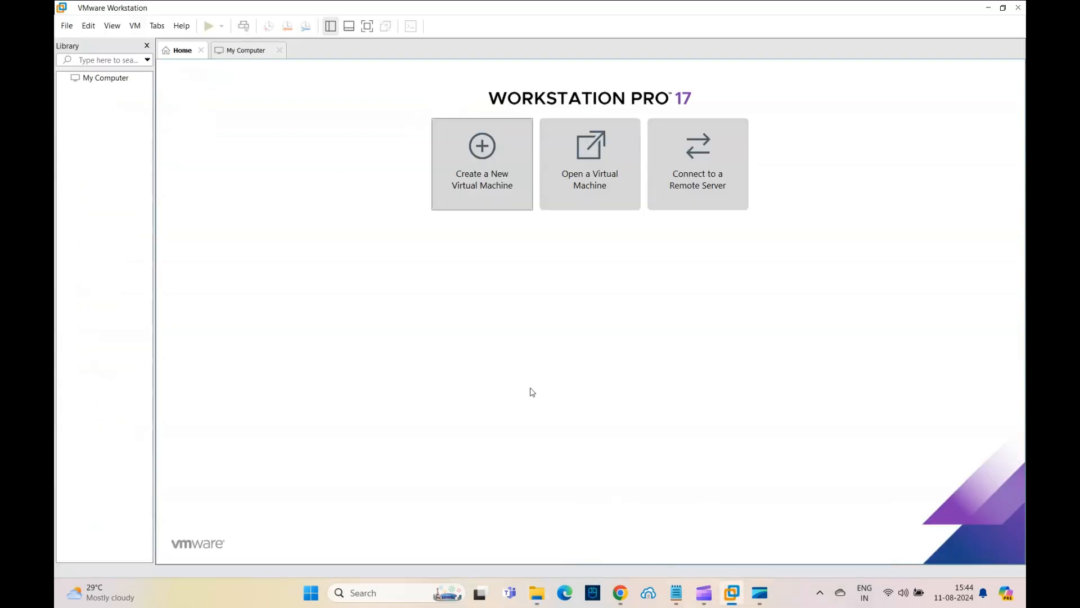
click(564, 193)
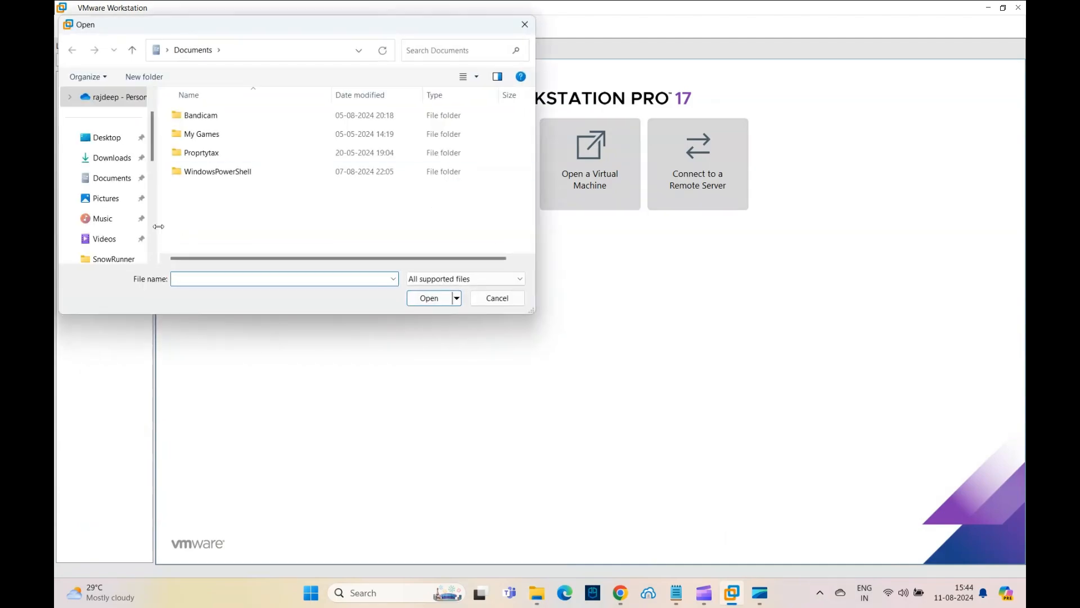
scroll(156, 232, down, 3)
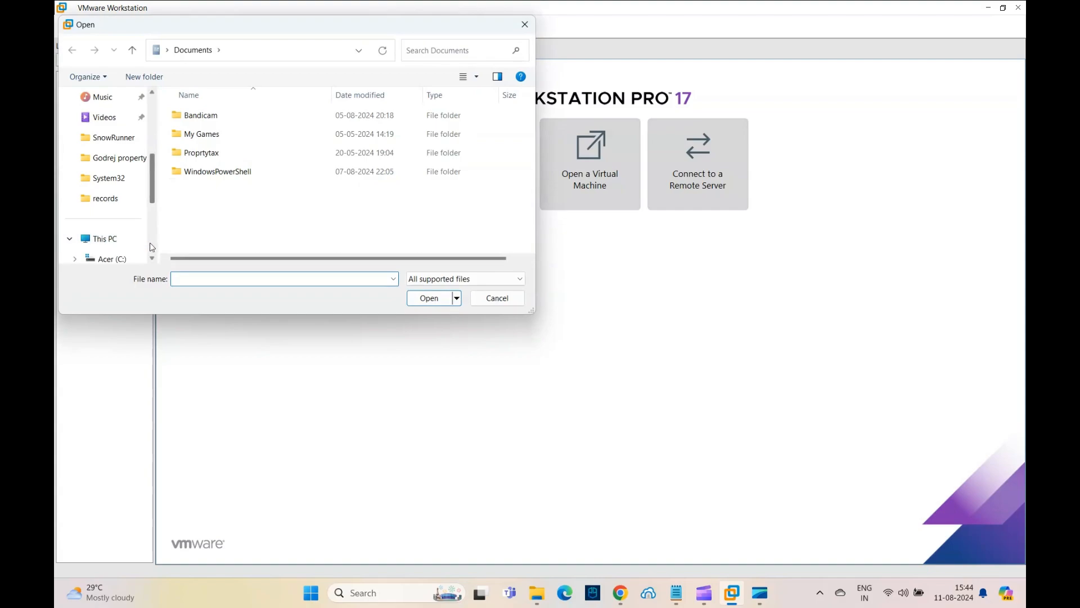
scroll(123, 225, down, 2)
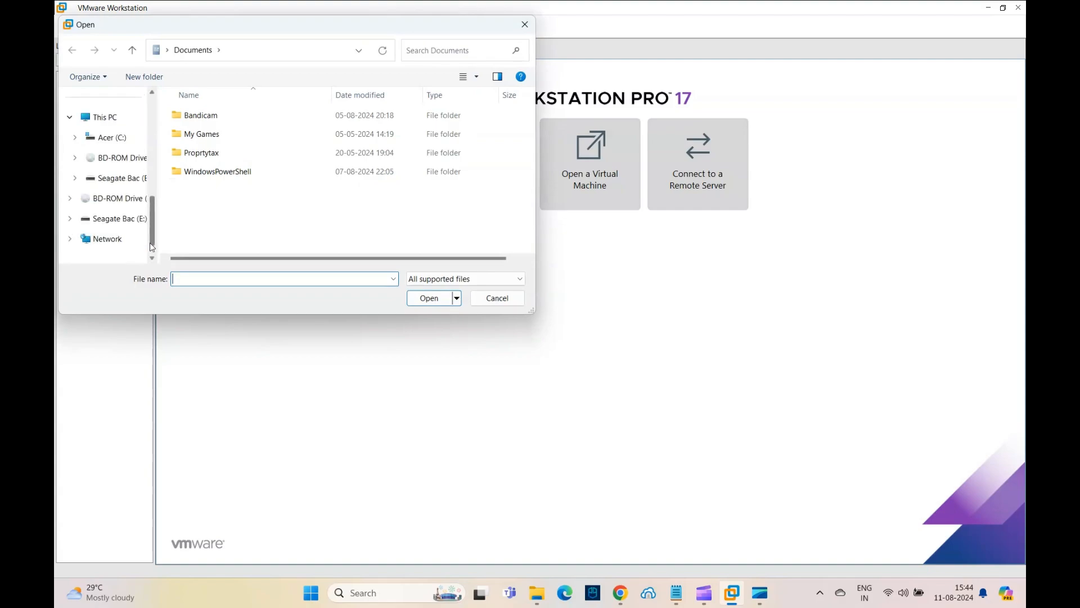
click(104, 158)
double_click(191, 172)
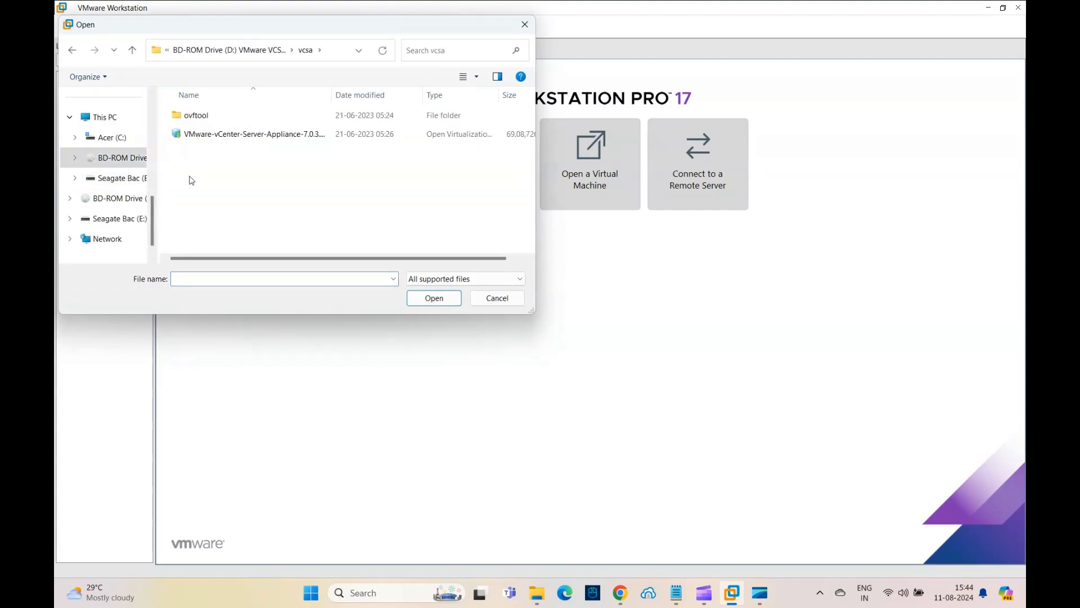
click(258, 135)
click(421, 302)
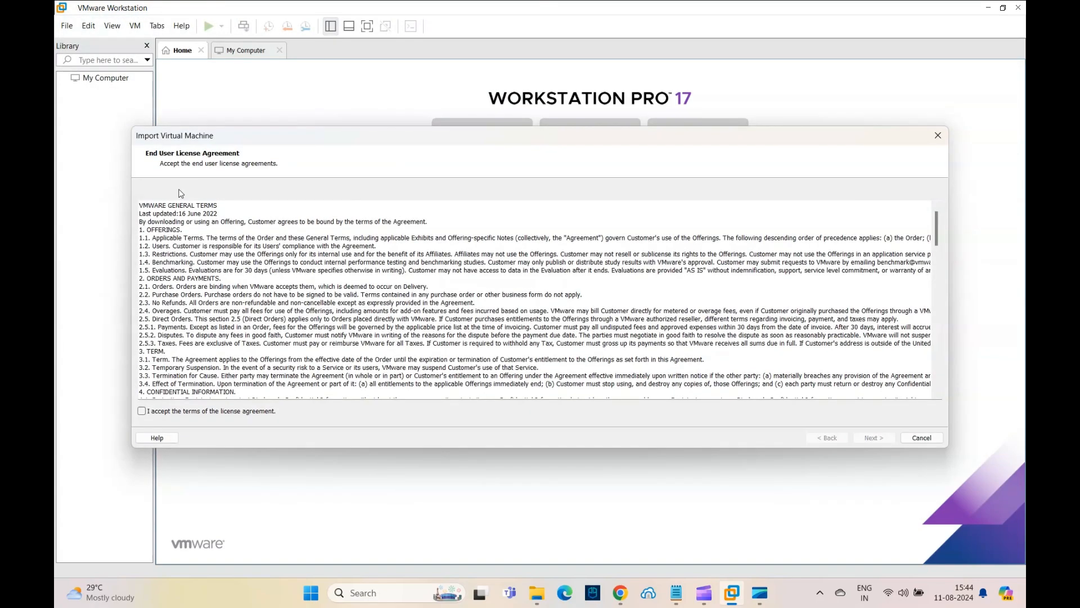
Accept the import license terms and name the new virtual machine vCenter
click(207, 410)
click(874, 438)
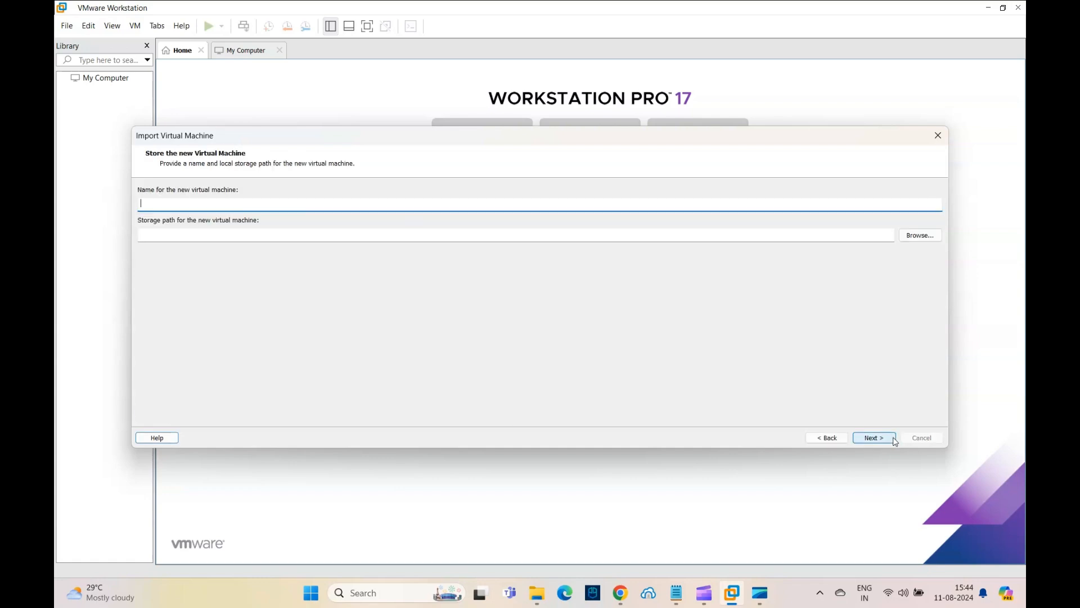
text(vCenter)
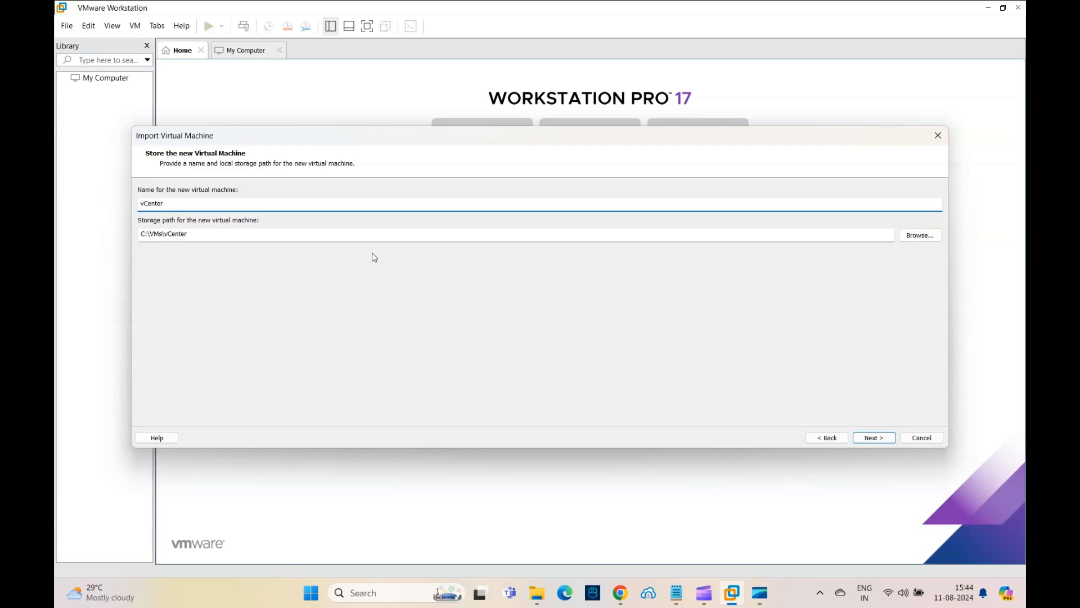
click(871, 437)
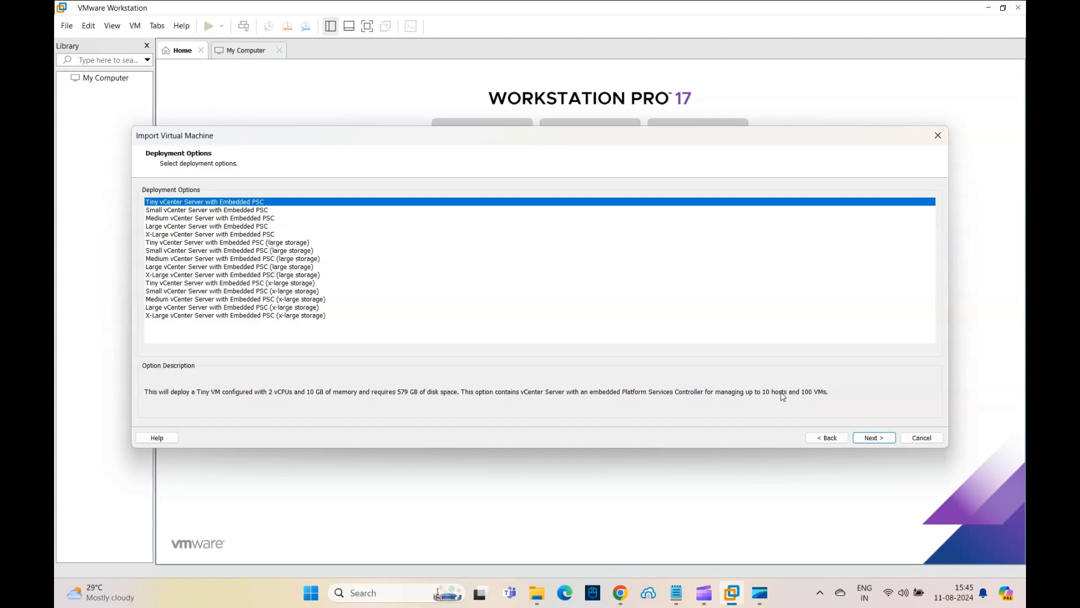
Choose the Tiny vCenter Server with Embedded PSC deployment and set the host network to ipv4 with dhcp mode
click(866, 441)
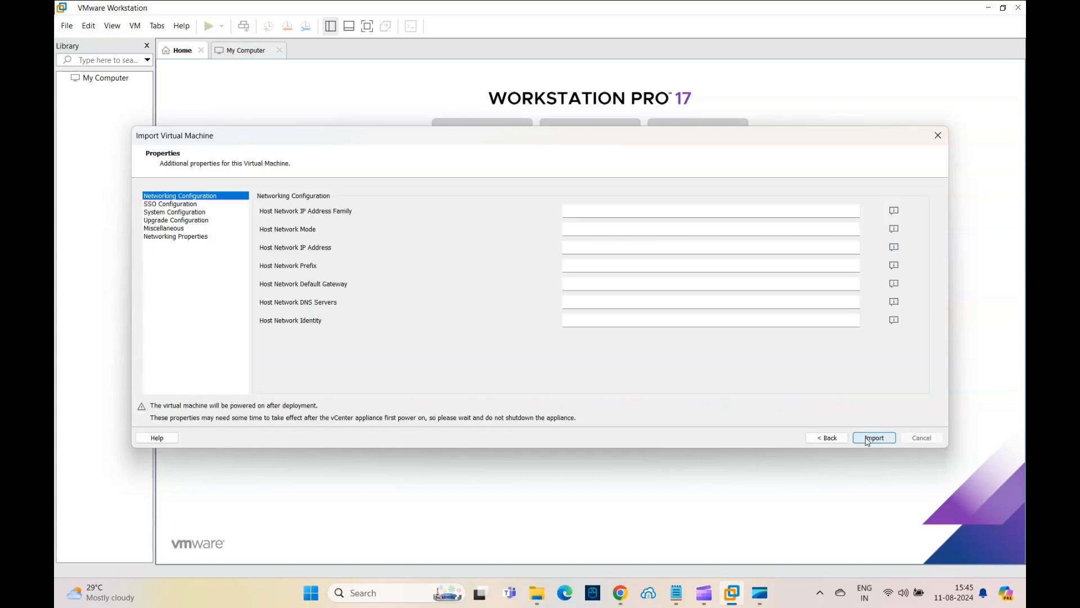
click(581, 212)
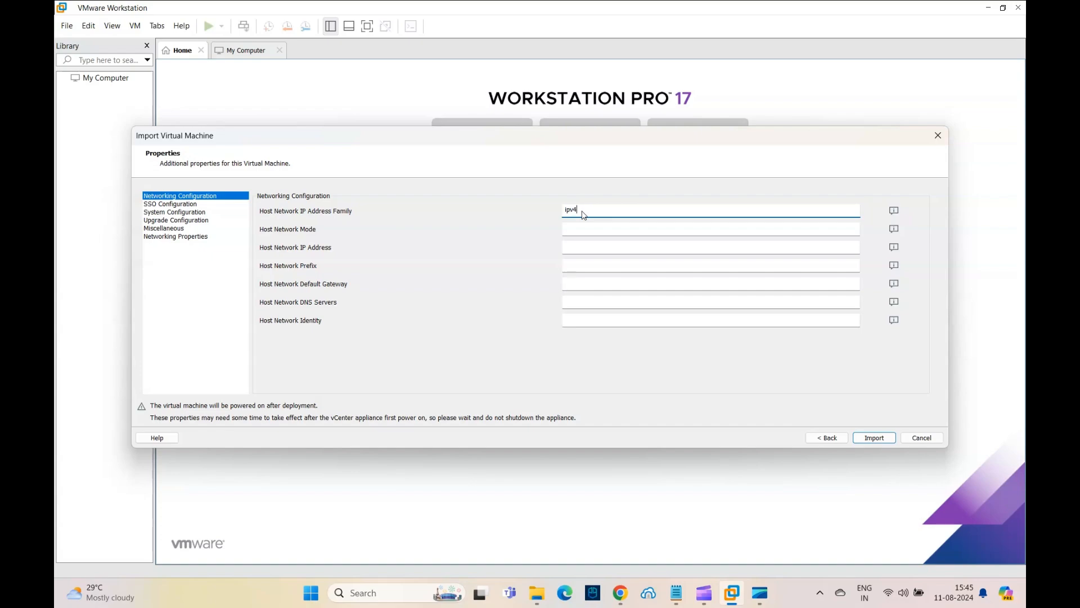
click(601, 228)
text(dhcp)
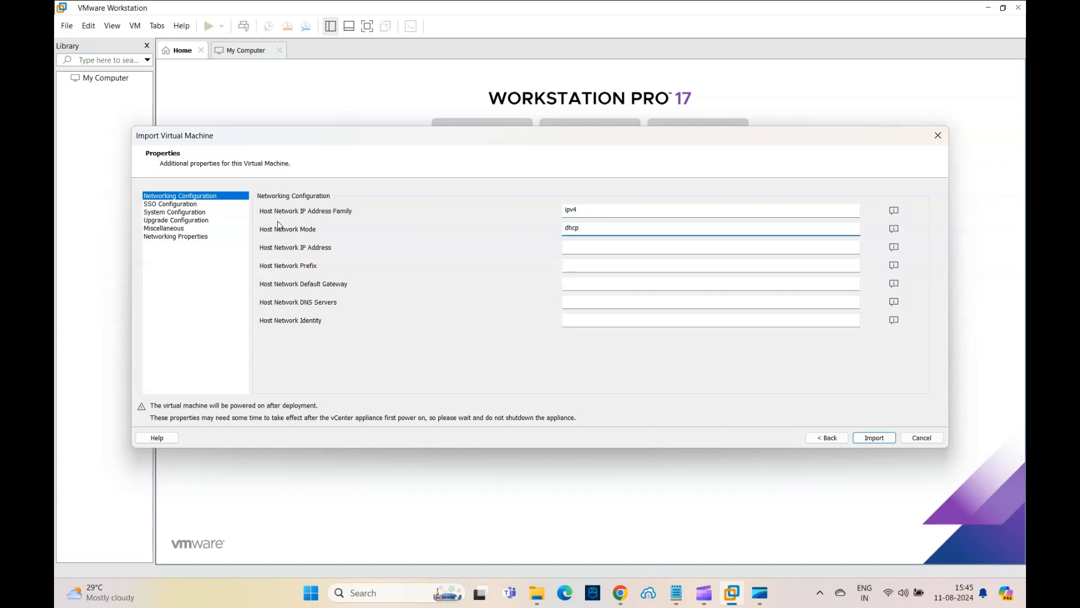
Enter and confirm the SSO directory password
click(185, 205)
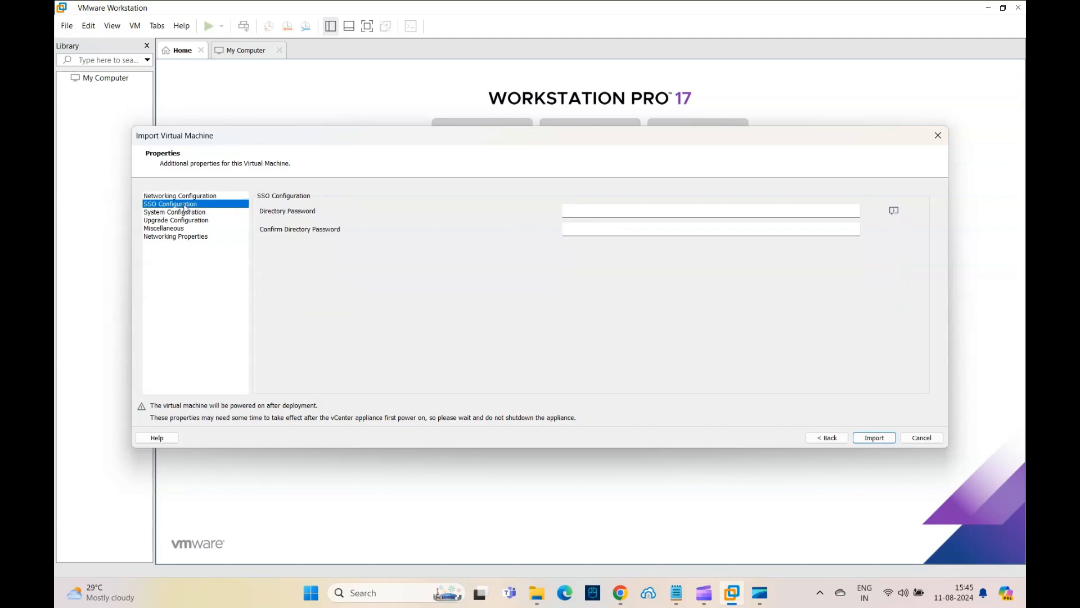
click(585, 212)
text(V)
key(Tab)
Enter and confirm the root password in the system configuration
click(202, 214)
click(607, 211)
text(V)
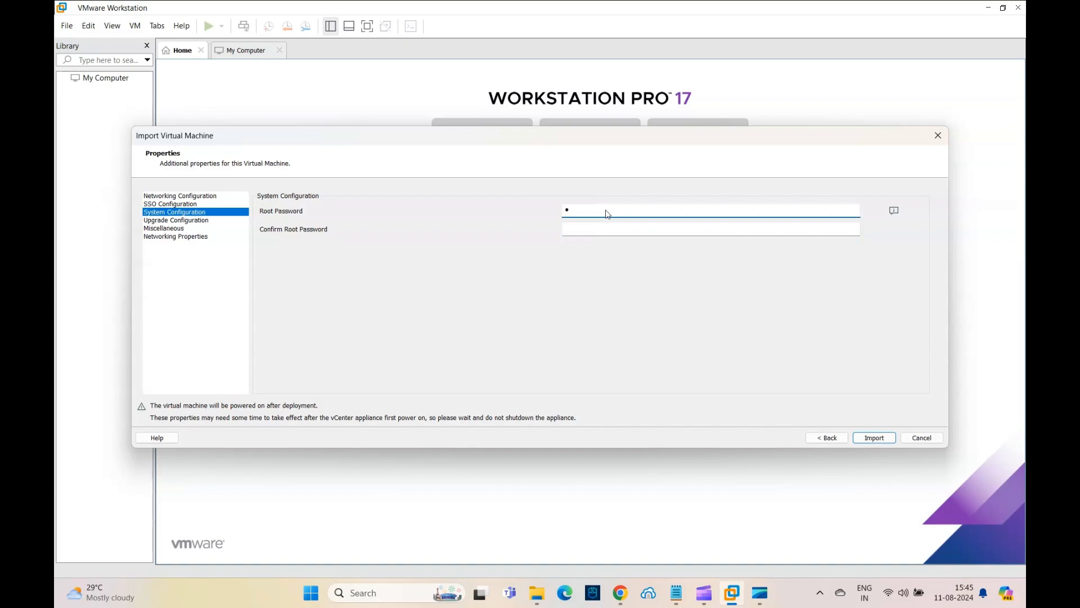
key(Tab)
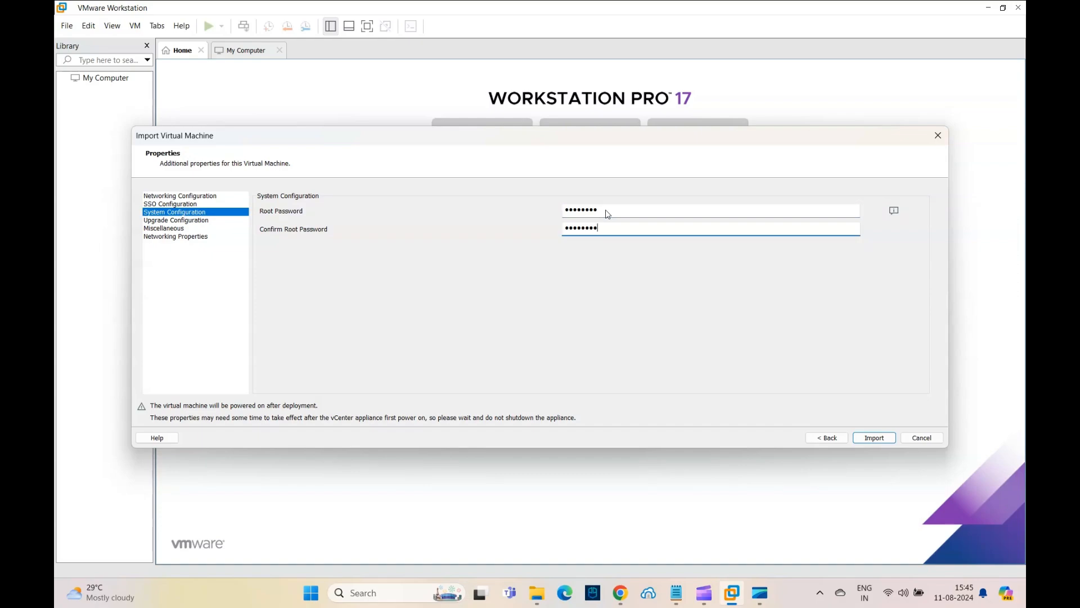
Review the remaining property sections and start importing the appliance
click(186, 227)
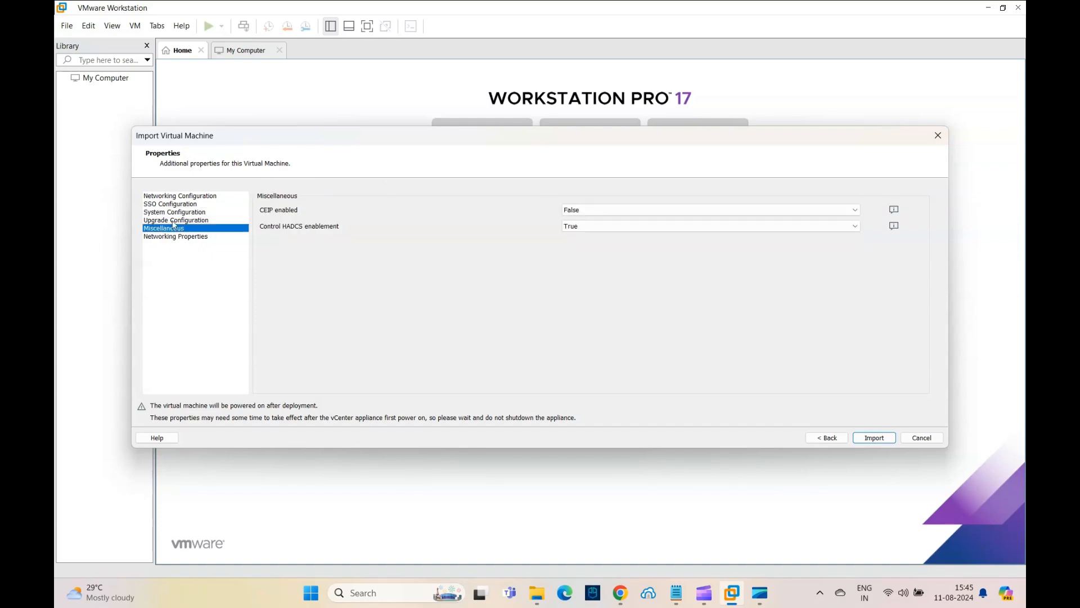
click(163, 220)
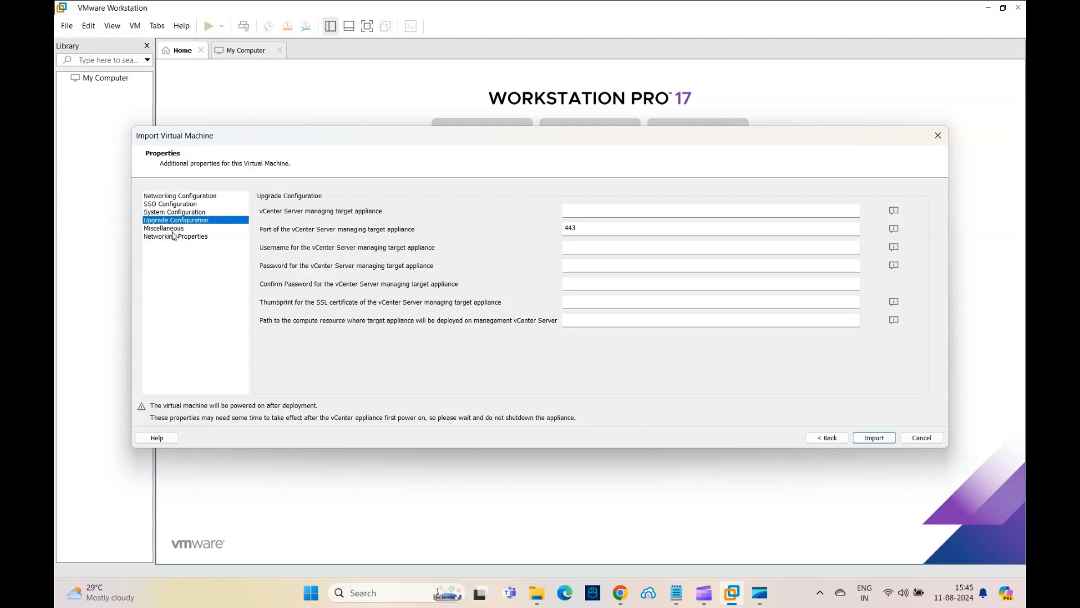
click(173, 231)
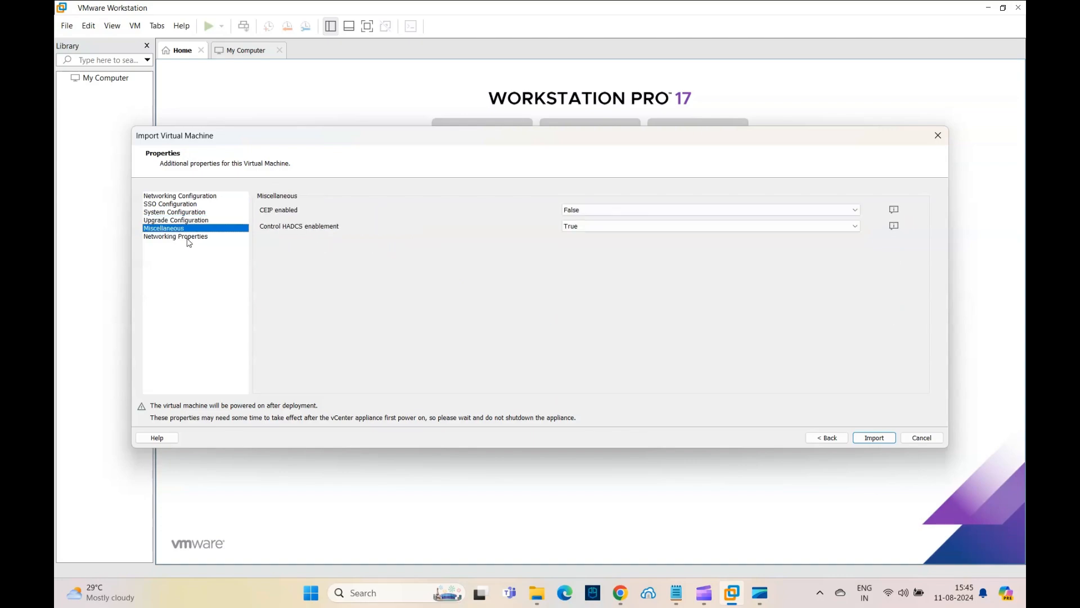
click(188, 238)
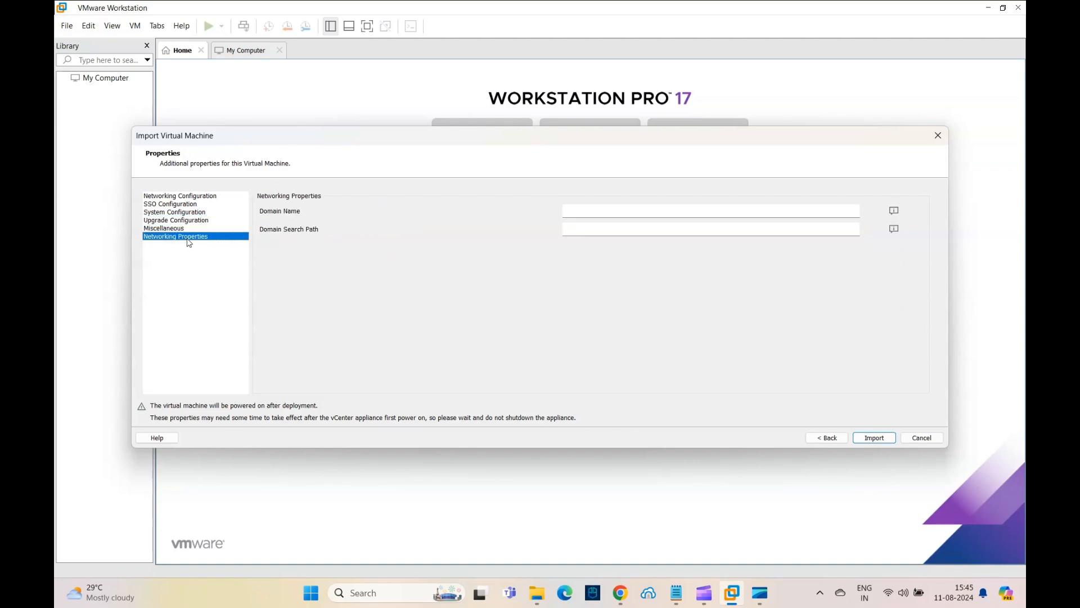
click(154, 198)
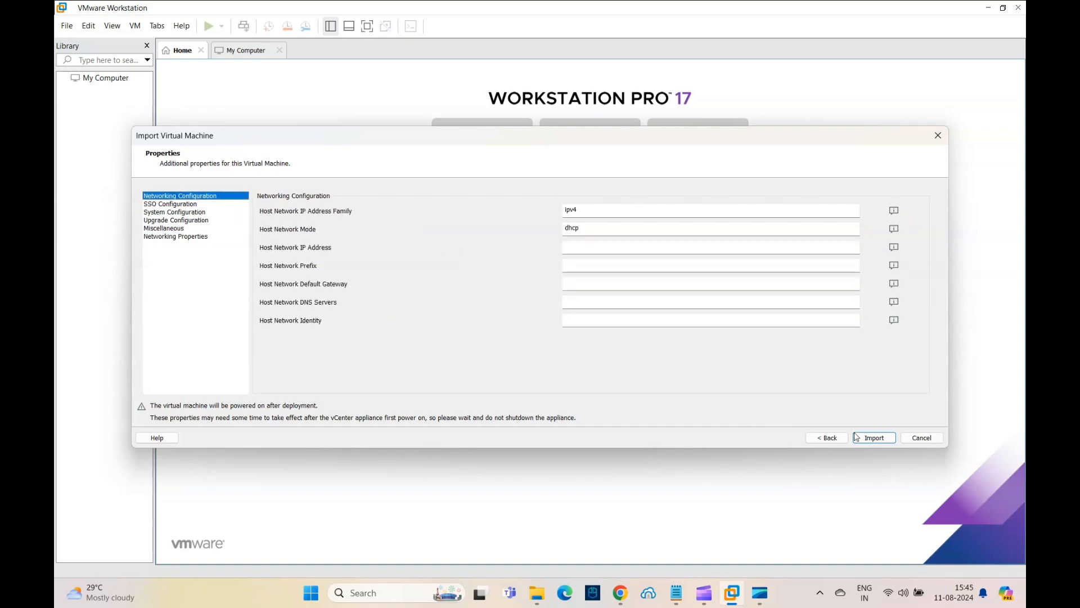
click(874, 438)
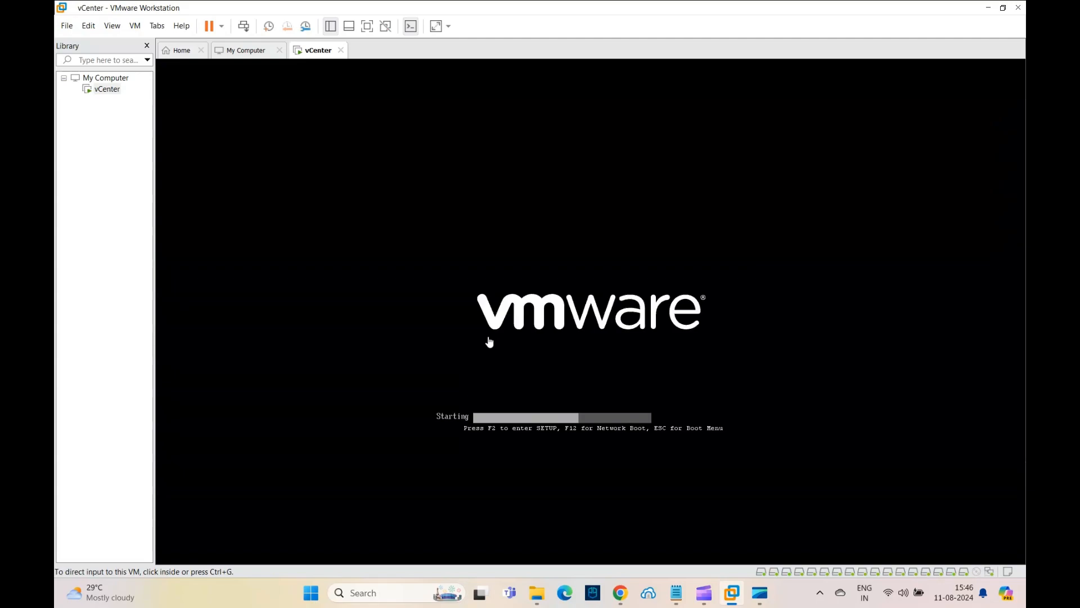
Open the vCenter VM's settings to review memory, processors, network adapter and CD/DVD, then close without changes
right_click(305, 52)
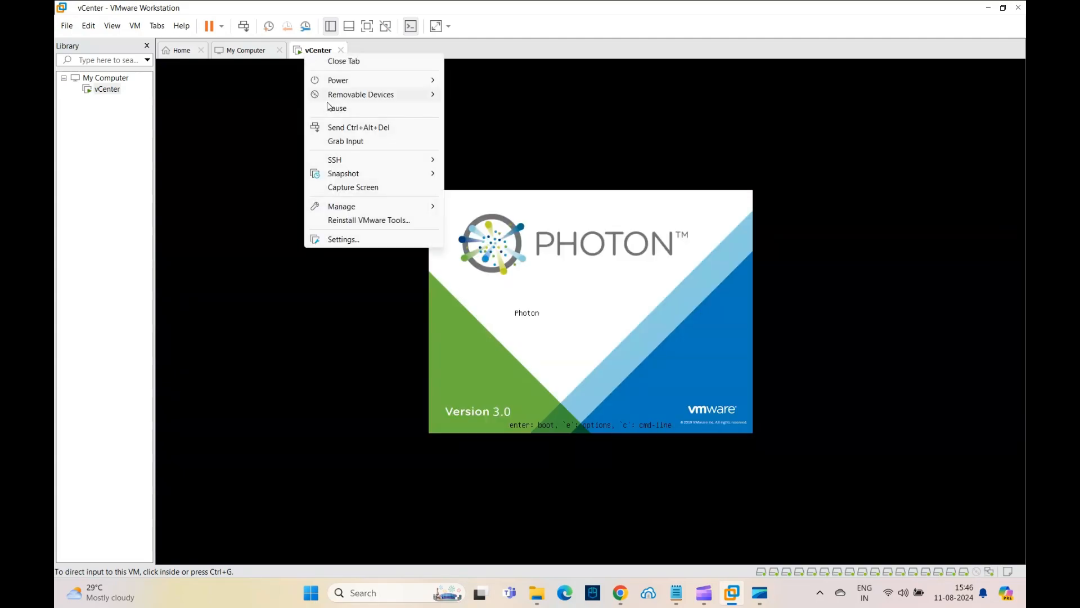
click(360, 239)
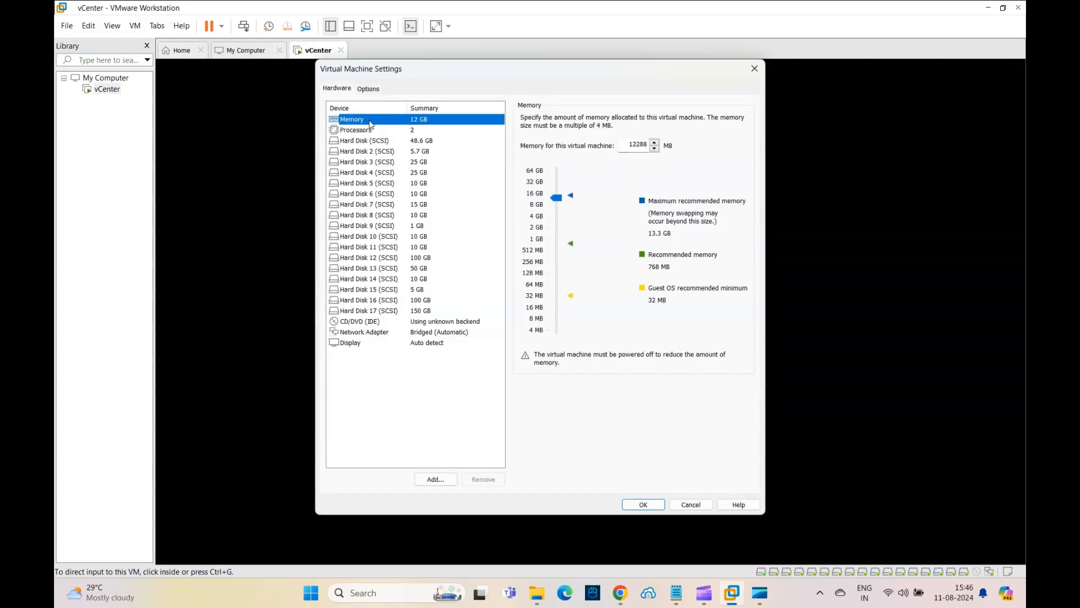
click(356, 133)
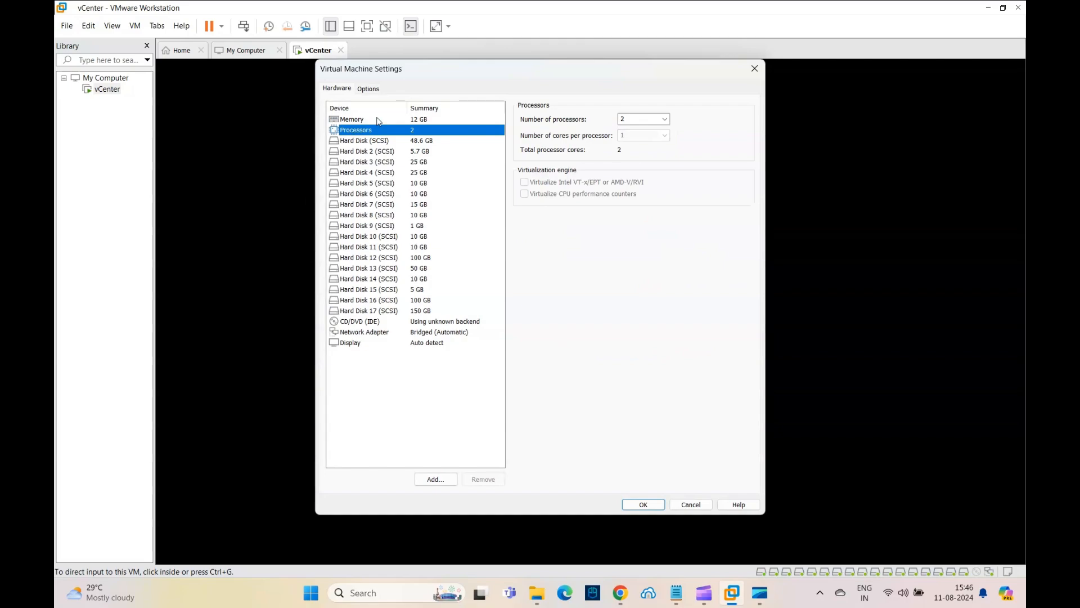
click(379, 121)
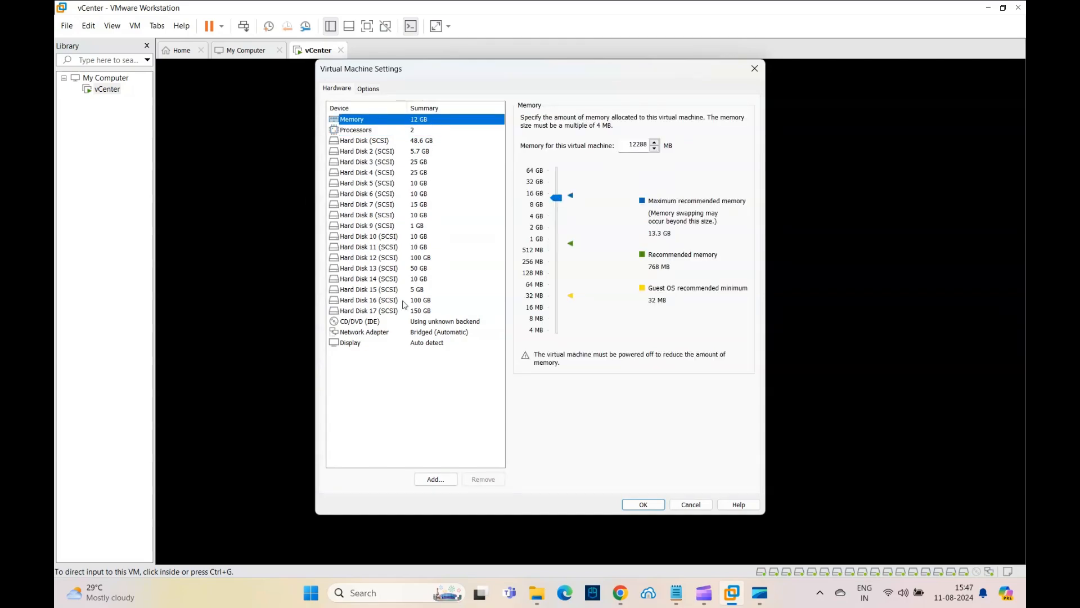
click(364, 332)
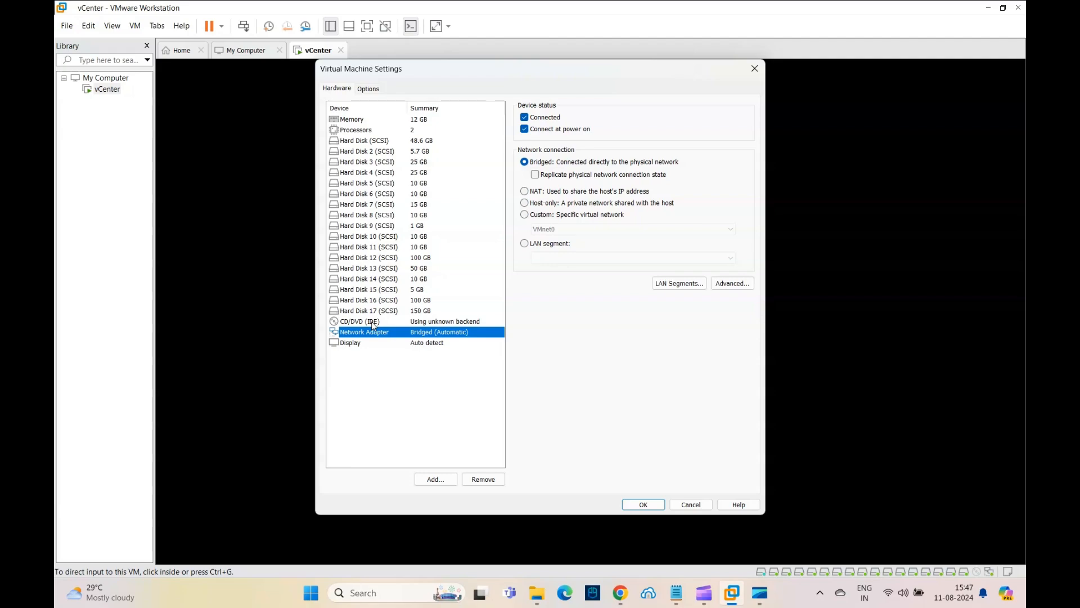
click(371, 322)
click(691, 506)
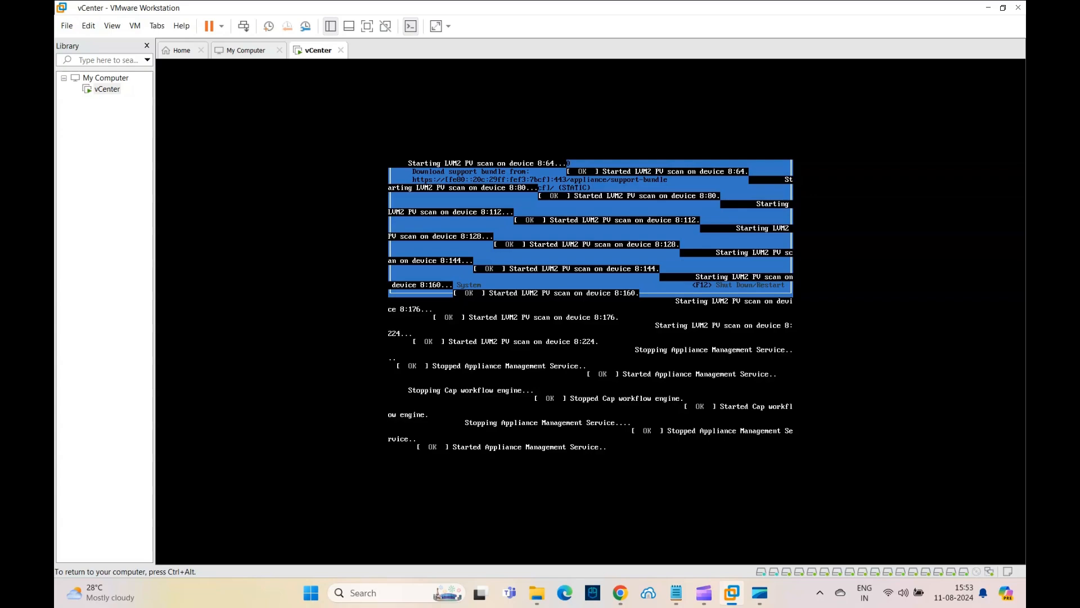
Examine the booted appliance console for its configuration URL
key(ctrl+alt)
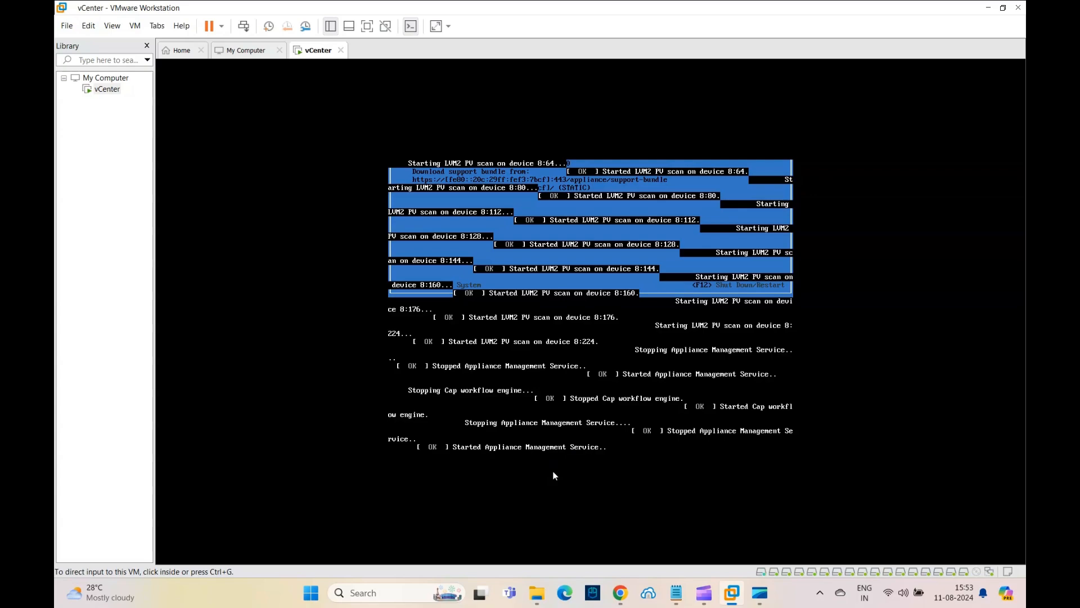
click(620, 592)
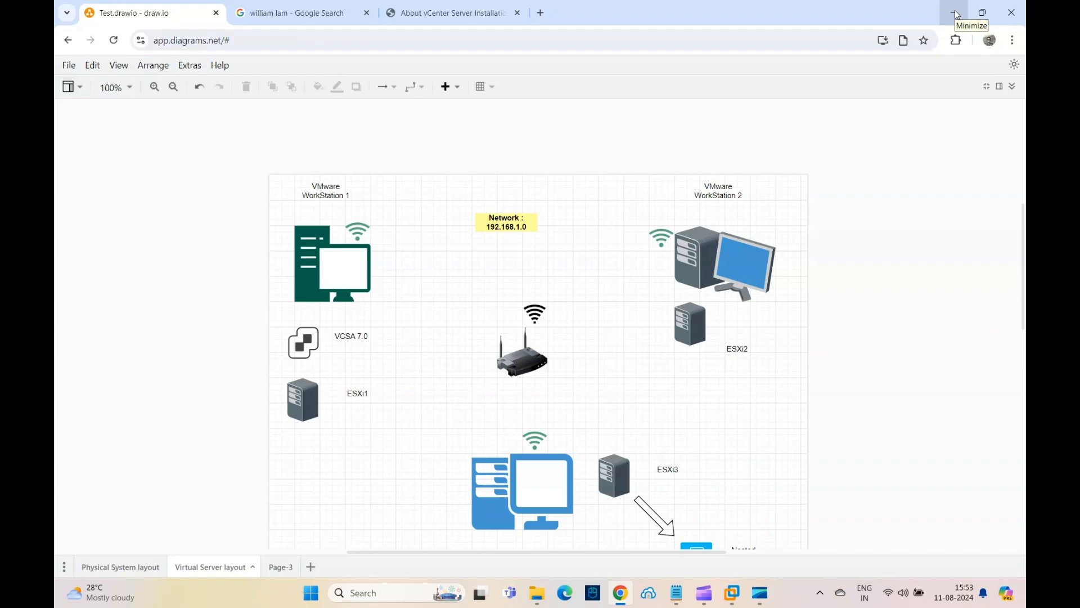
click(478, 17)
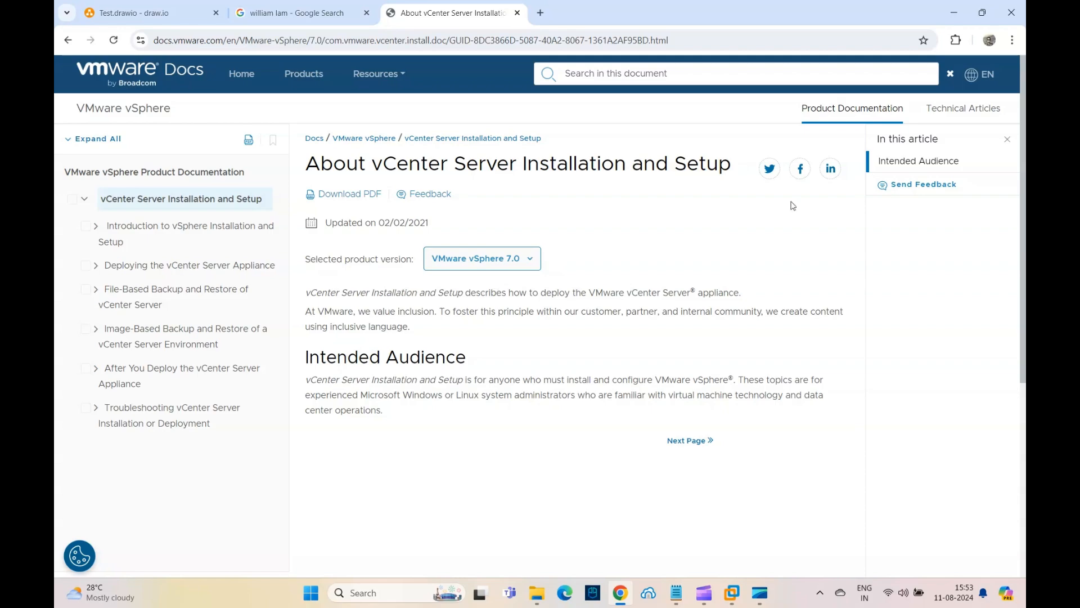
click(953, 13)
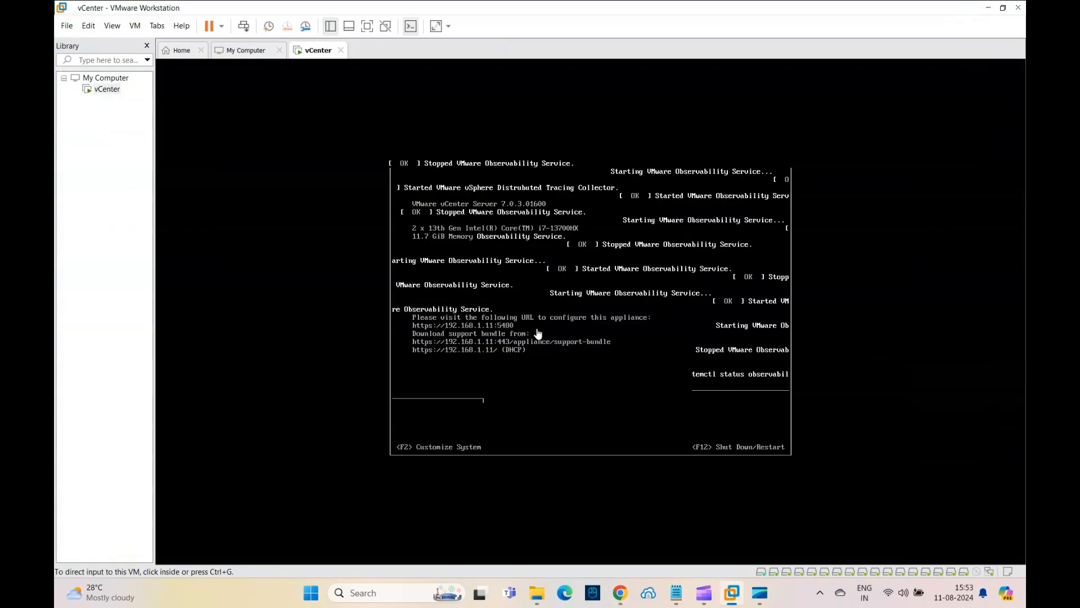
click(242, 50)
click(316, 50)
click(554, 350)
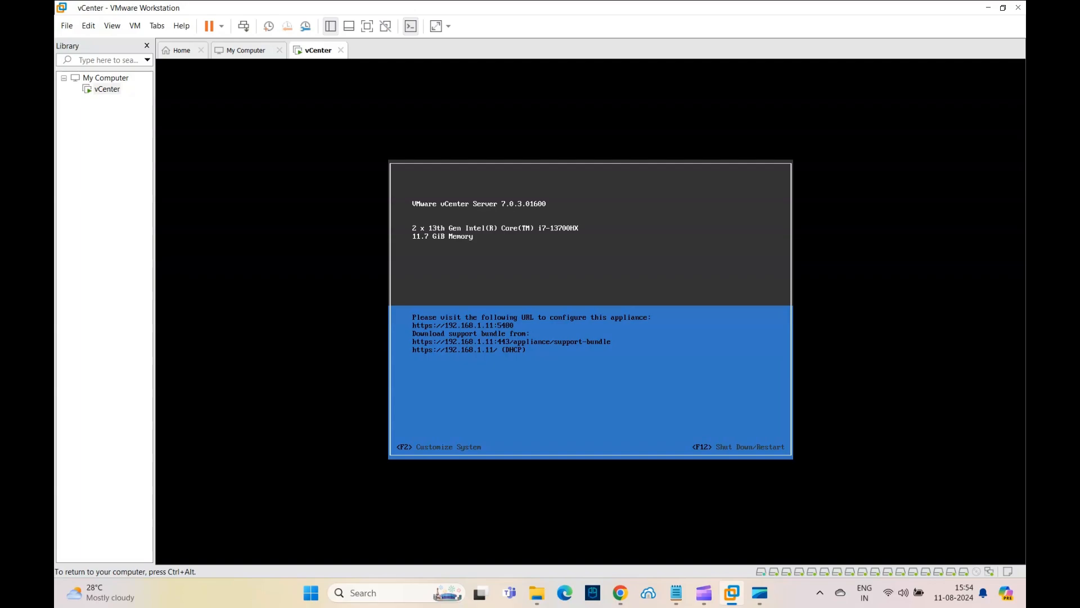
key(ctrl+alt)
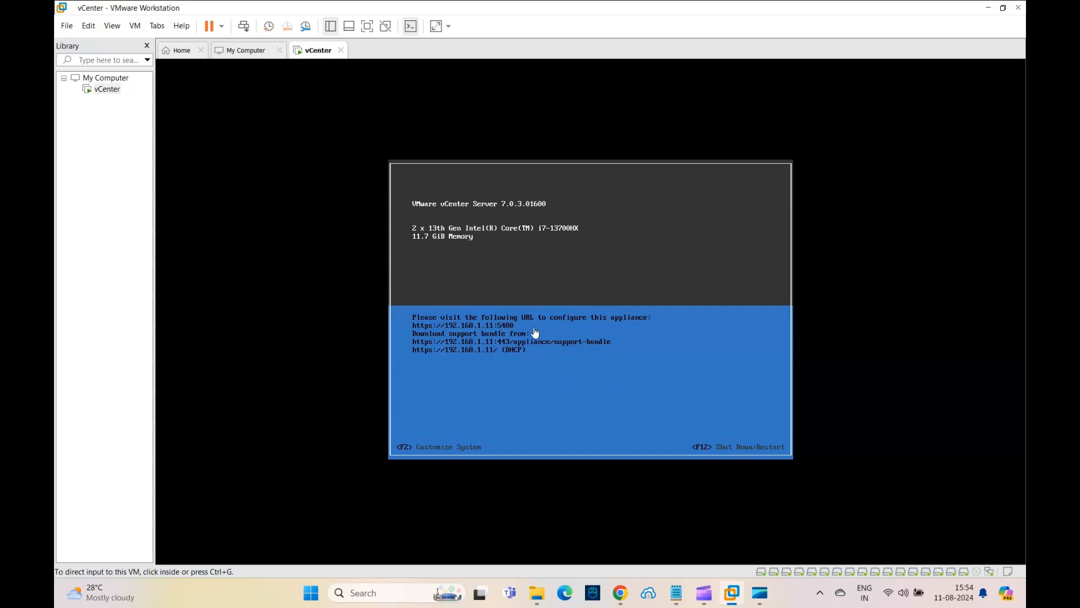
mouse_move(623, 598)
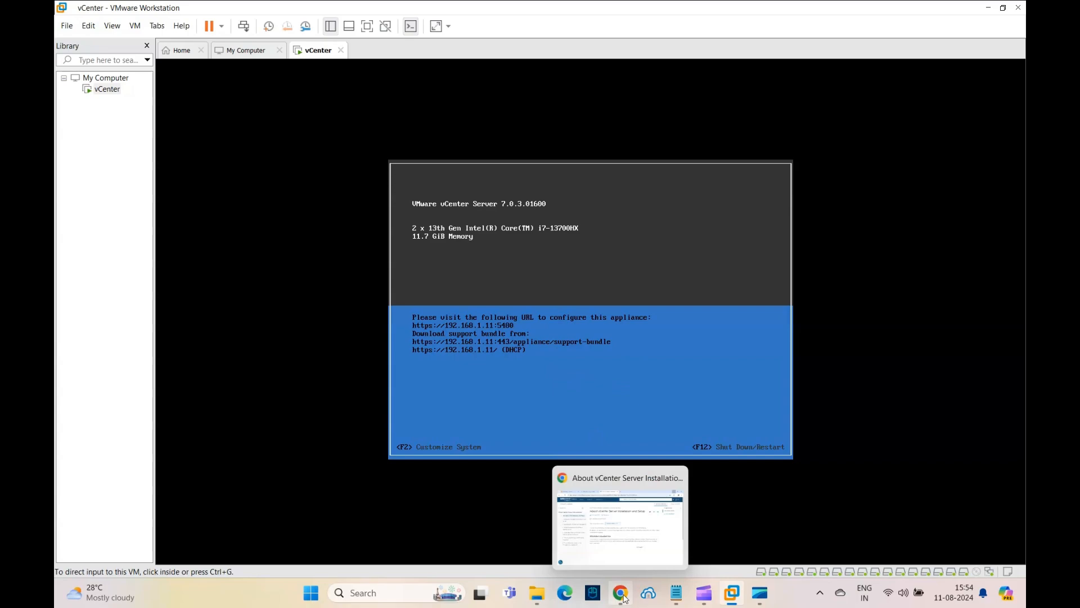
click(621, 595)
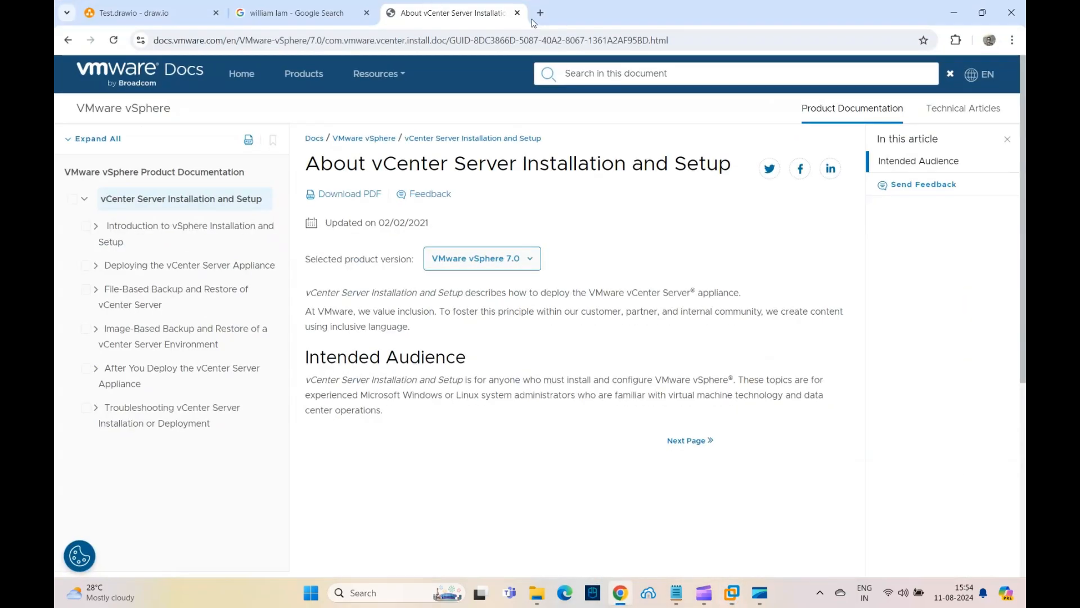
click(540, 14)
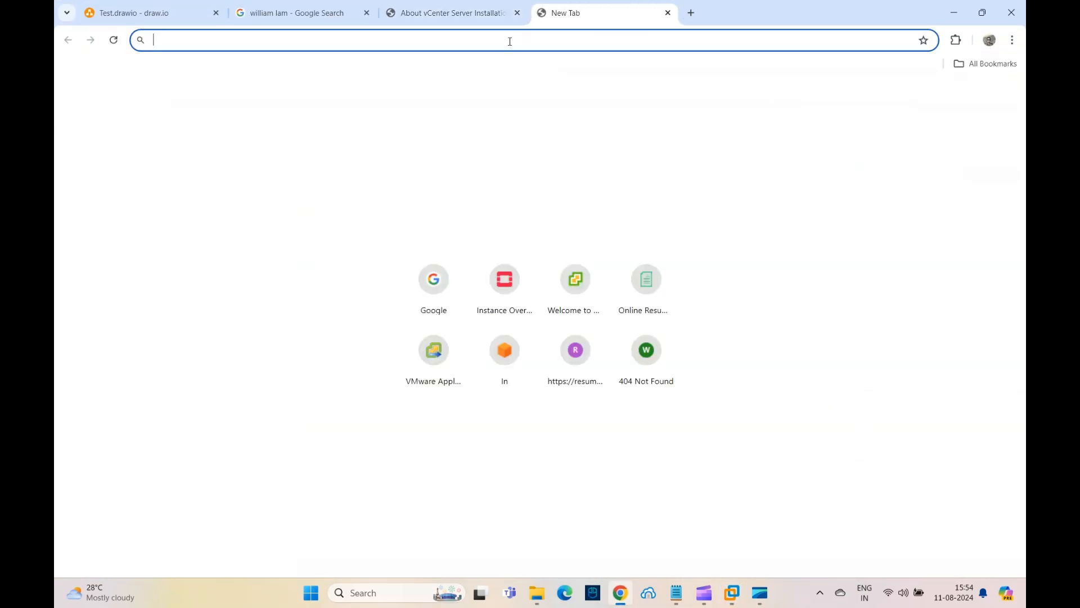
text(https://192.168.1.15:5480)
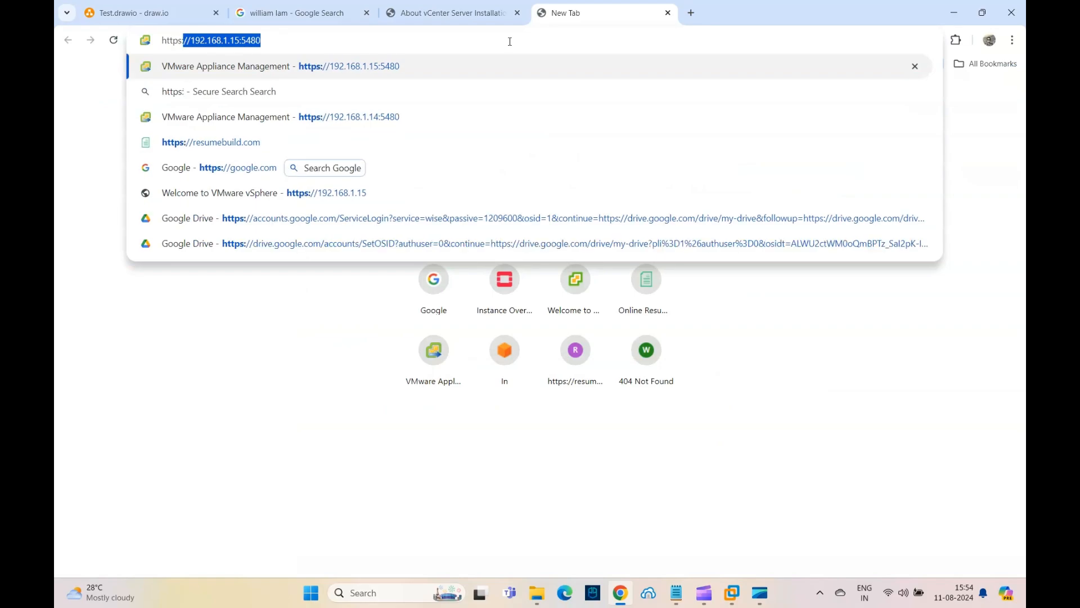
key(Right)
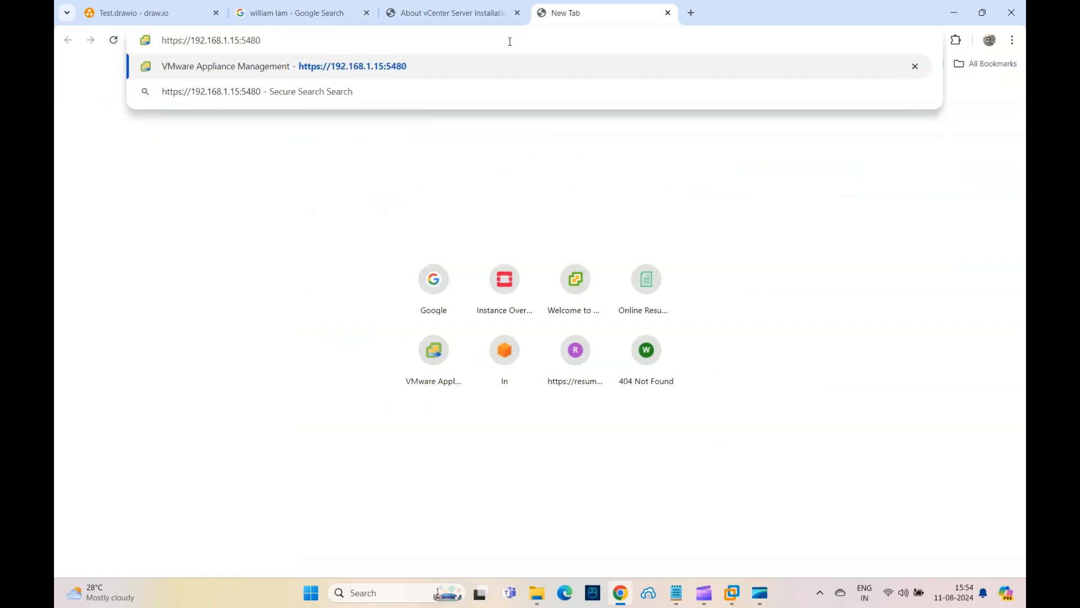
key(Left)
key(Left)
key(BackSpace)
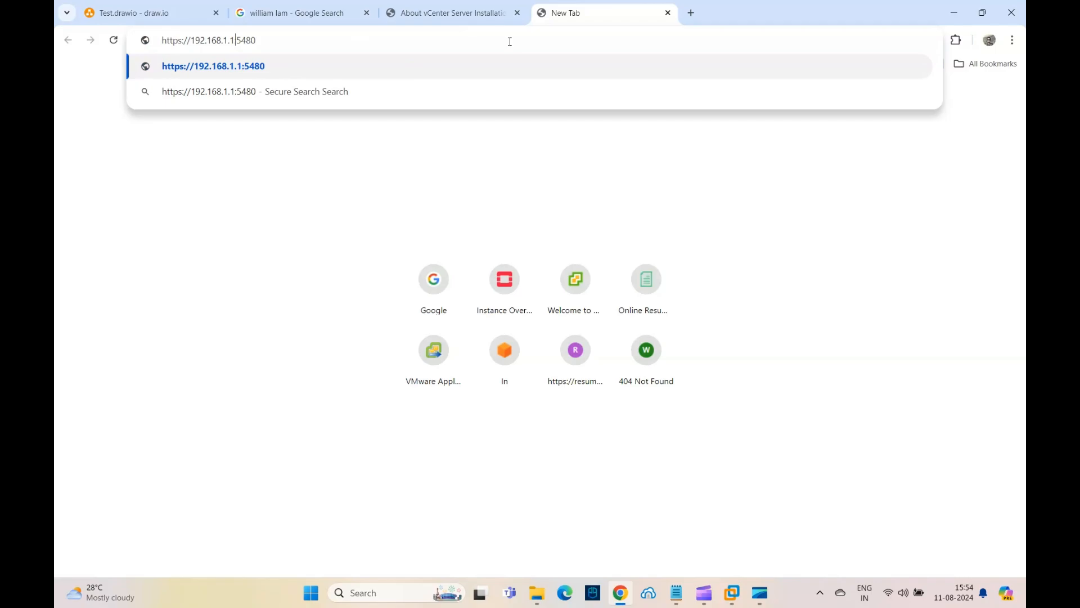
text(1)
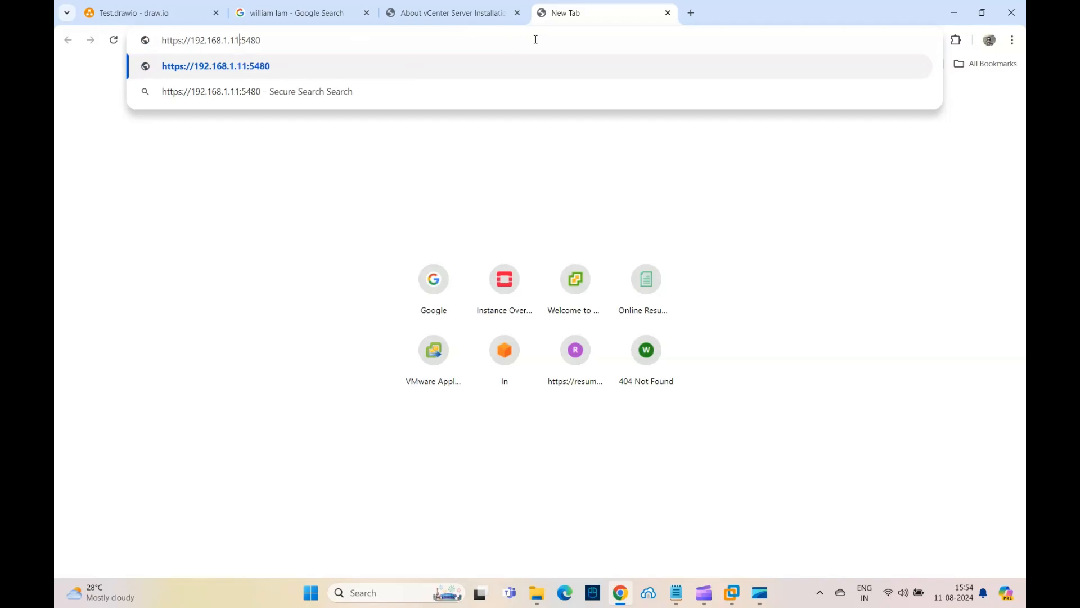
text(\)
key(BackSpace)
key(Return)
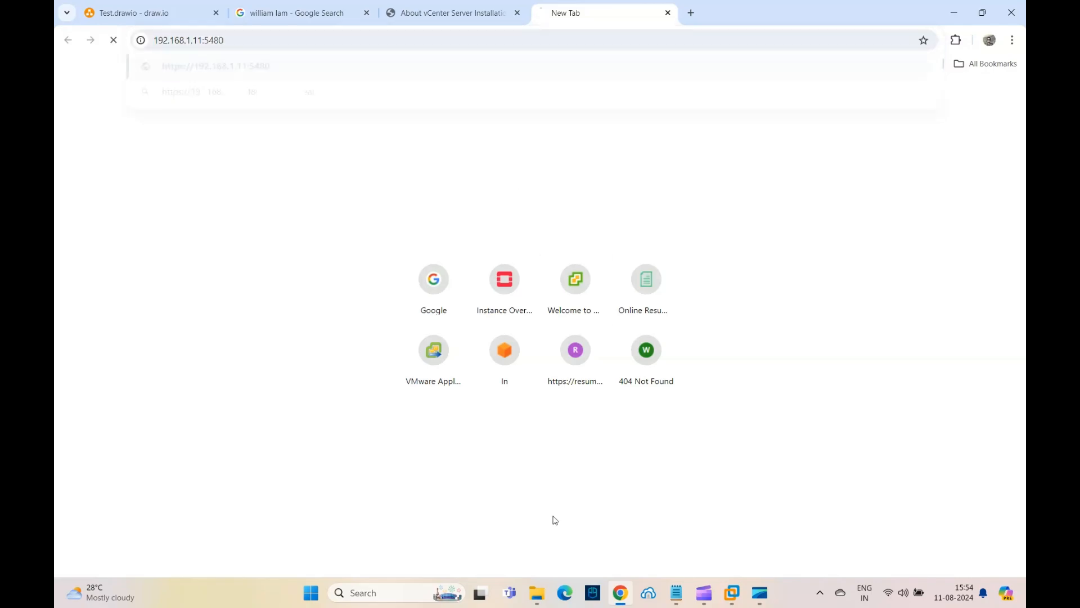
click(373, 392)
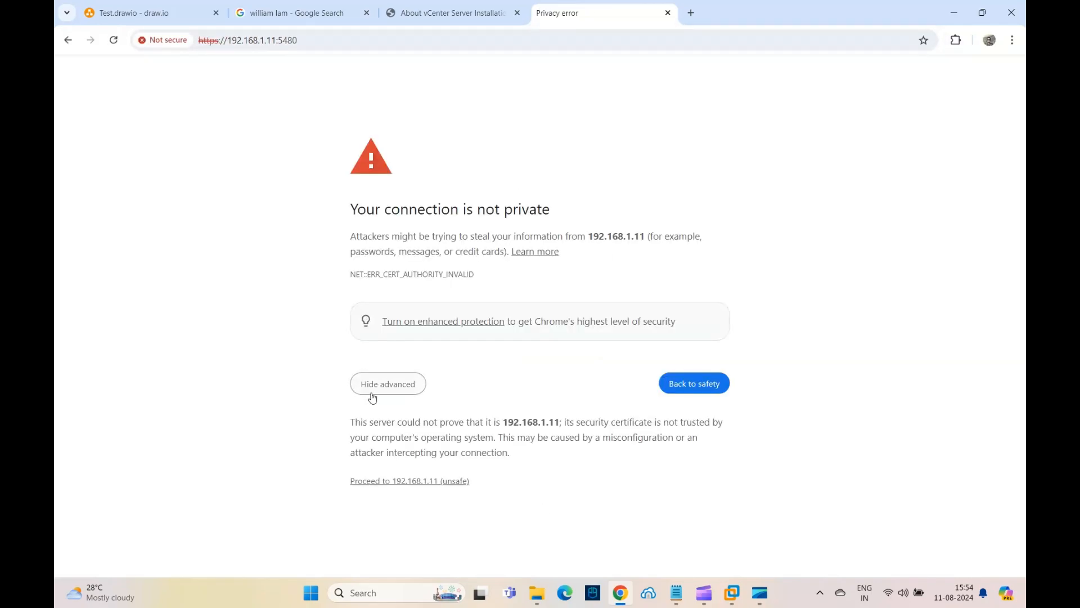
click(393, 482)
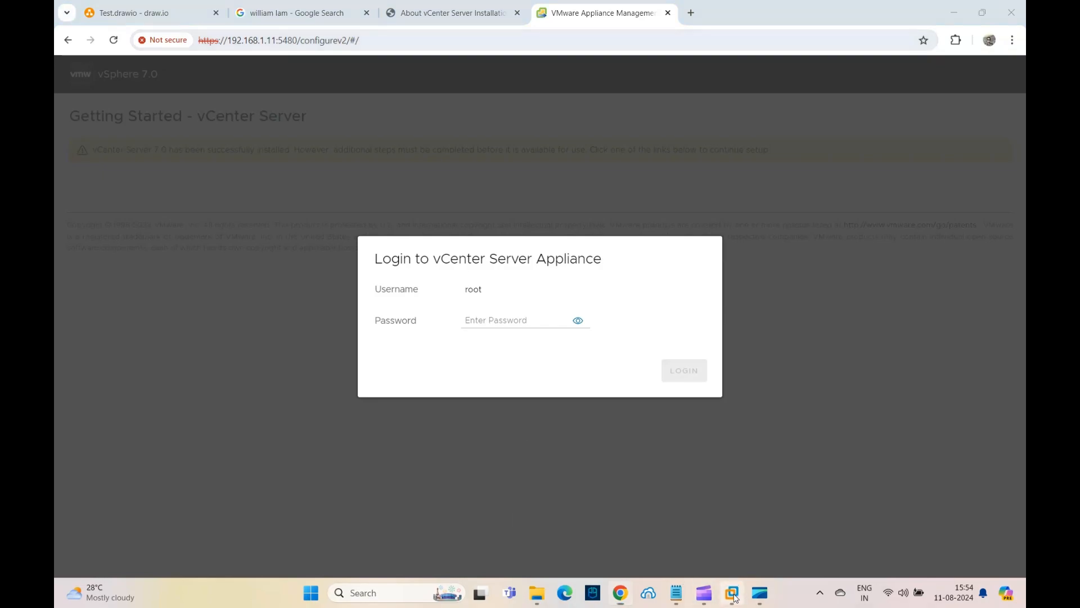
Switch back to the vCenter VM console in VMware Workstation
mouse_move(732, 592)
click(828, 528)
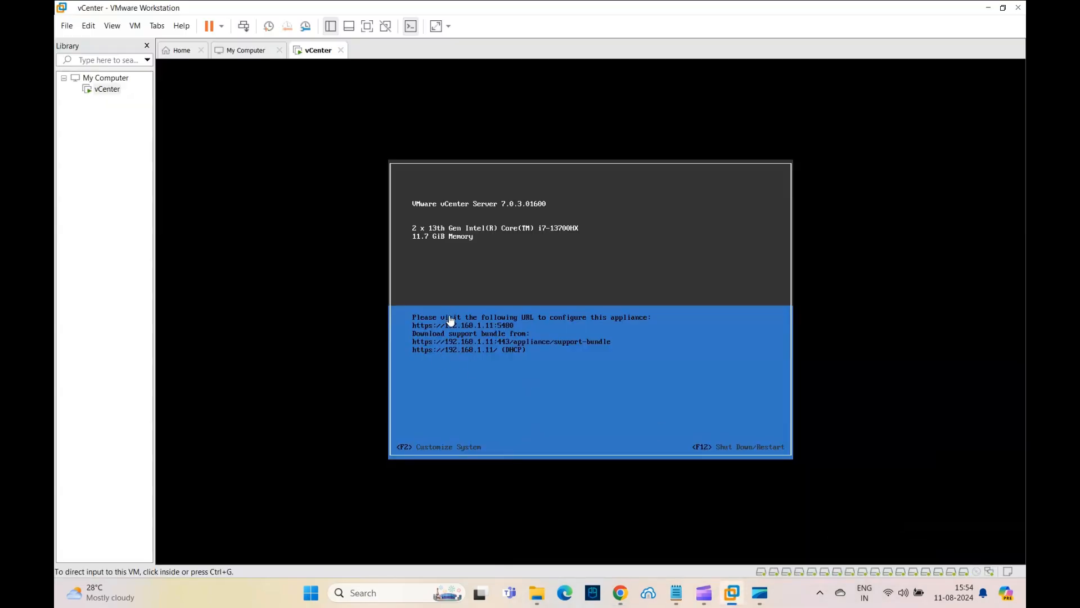
Switch to the browser and try logging in to the vCenter Server Appliance as root with the appliance password
click(620, 592)
click(498, 322)
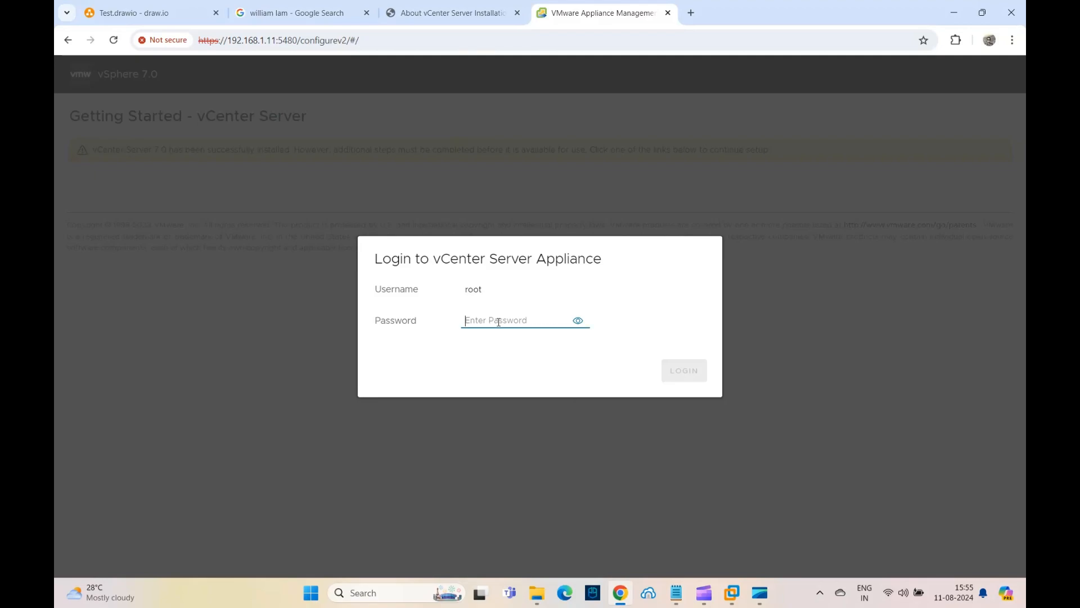
text(VMware1!)
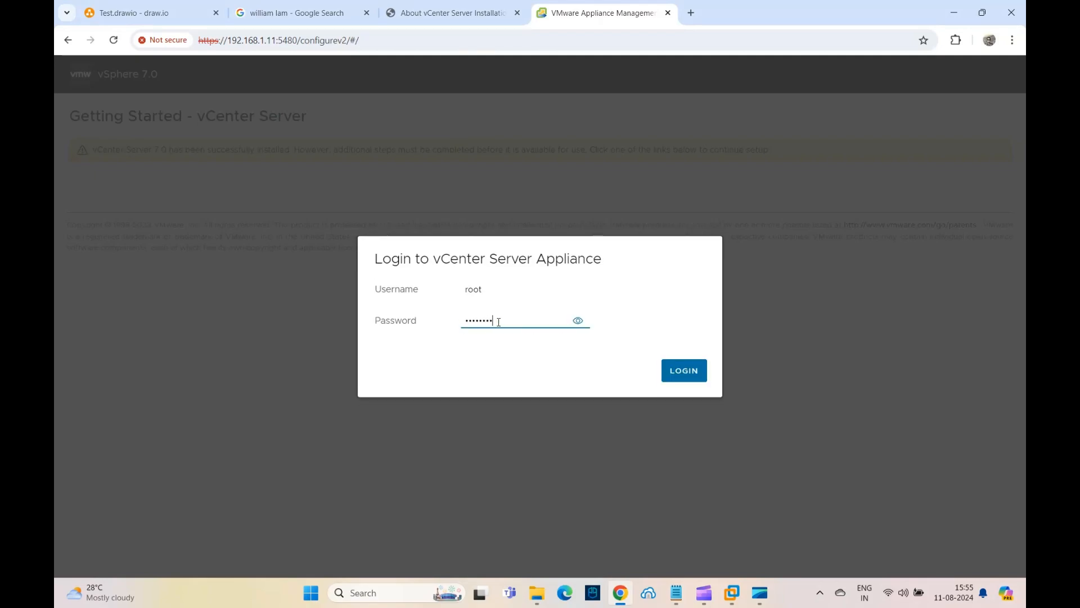
key(Return)
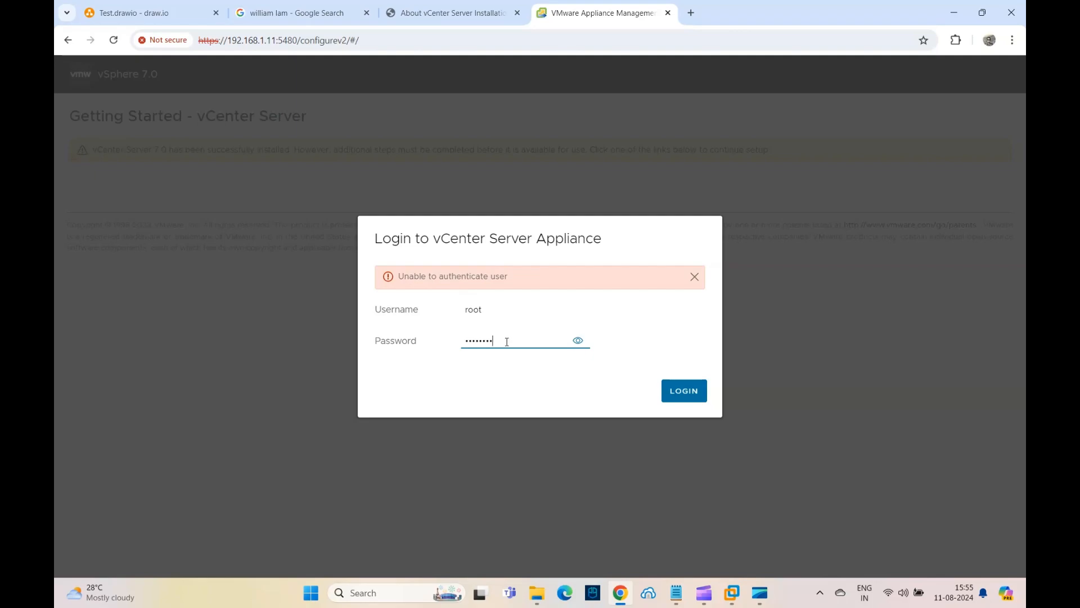
Clear the password field and retry the root login twice with the re-entered password
key(ctrl+a)
key(BackSpace)
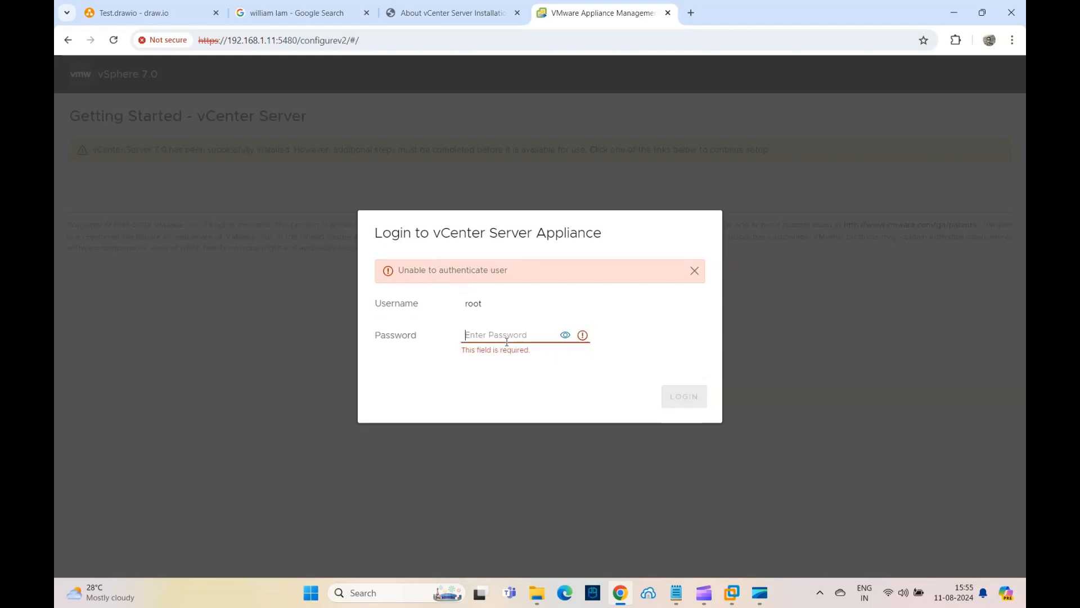
text(V)
text(•••••••)
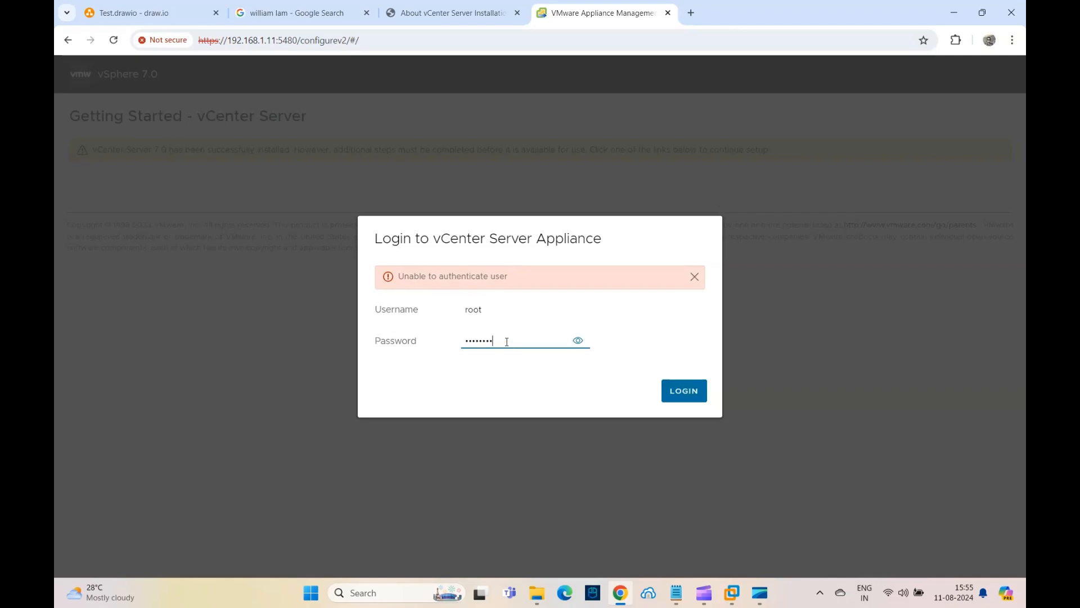
key(Return)
key(ctrl+a)
key(BackSpace)
text(V)
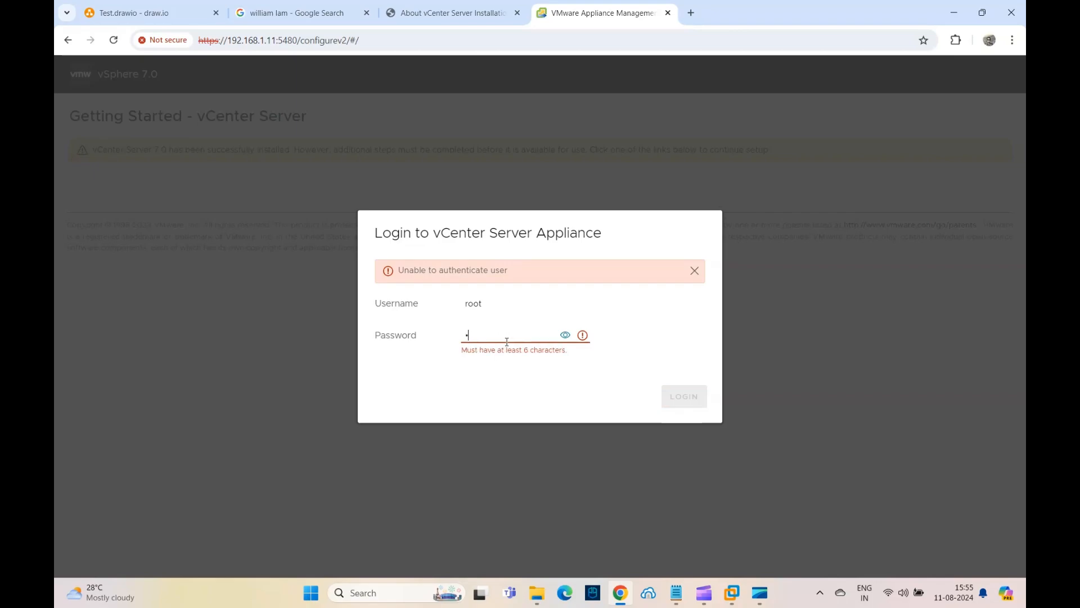
text(•••••••)
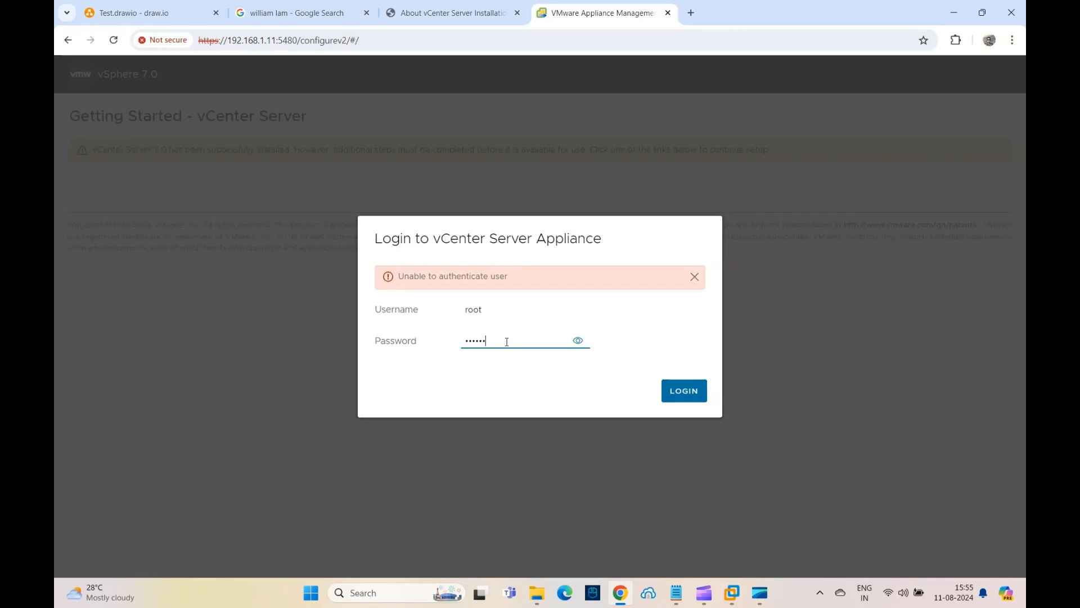
key(Return)
Switch to the vCenter VM console, capture input, and open the Customize System login
click(731, 581)
click(826, 510)
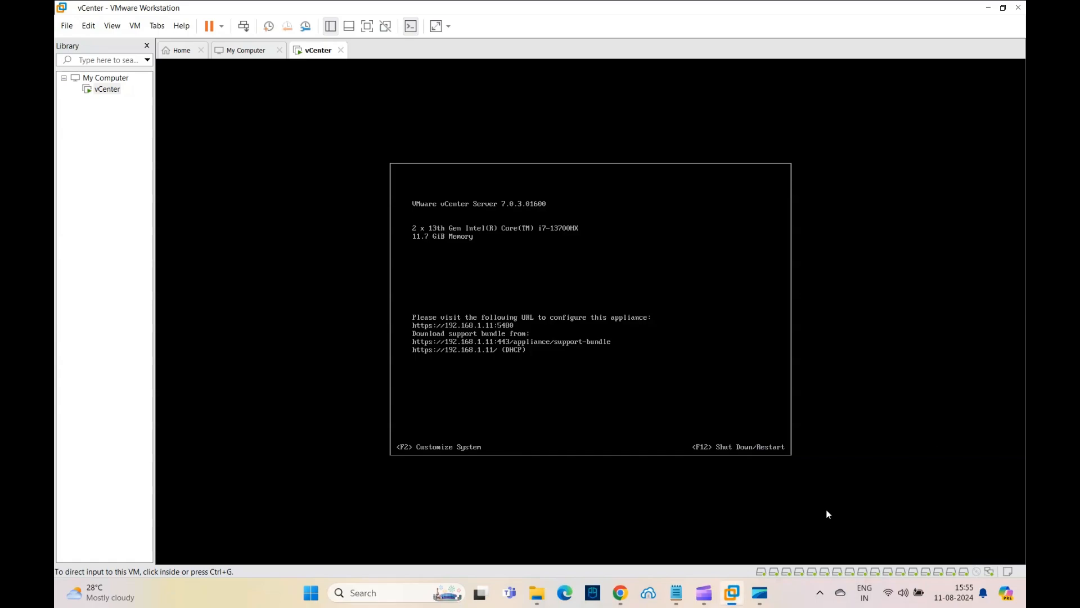
click(521, 373)
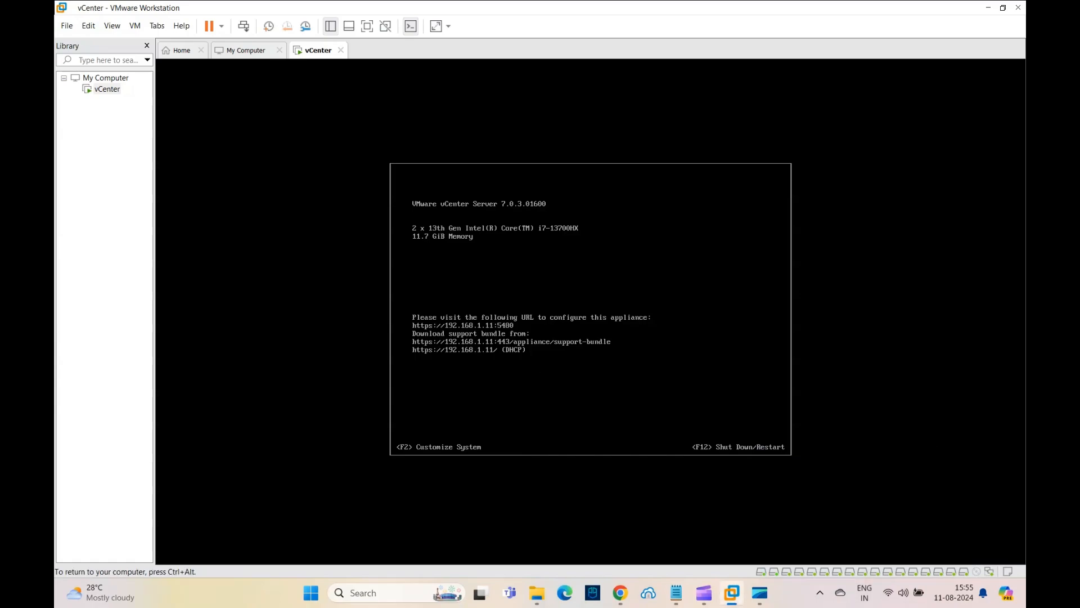
key(ctrl+alt)
click(604, 402)
key(F2)
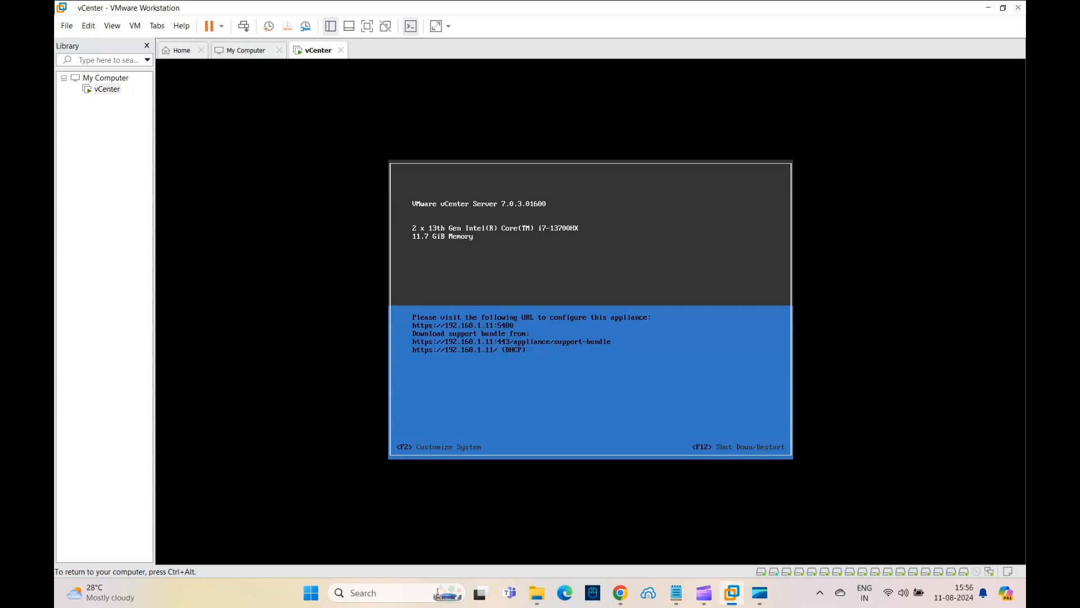
key(F2)
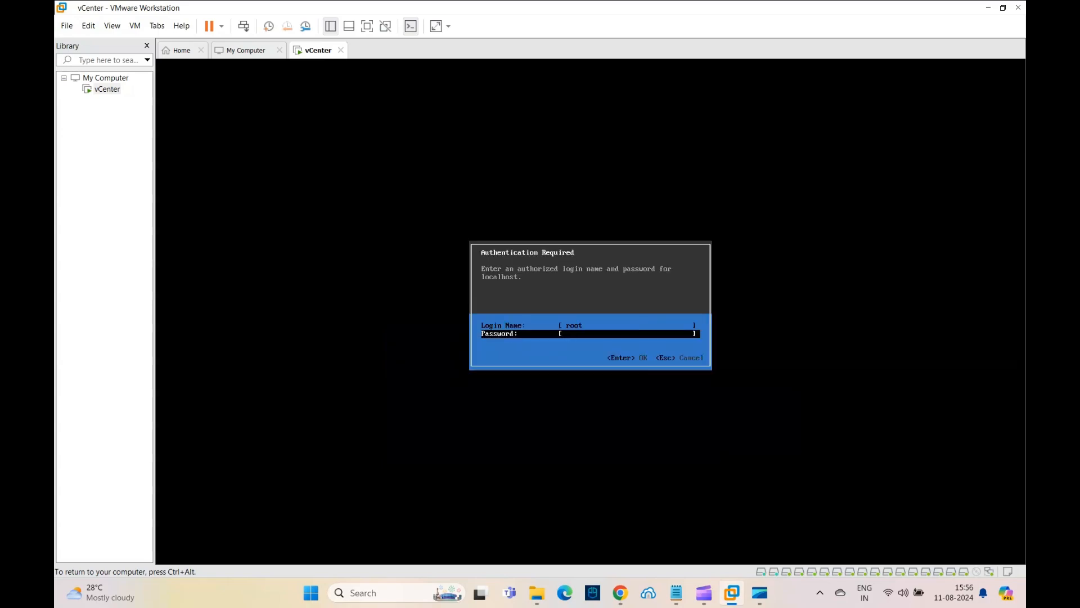
Try to log in to Customize System as root with the password and acknowledge the error
text(********)
key(Return)
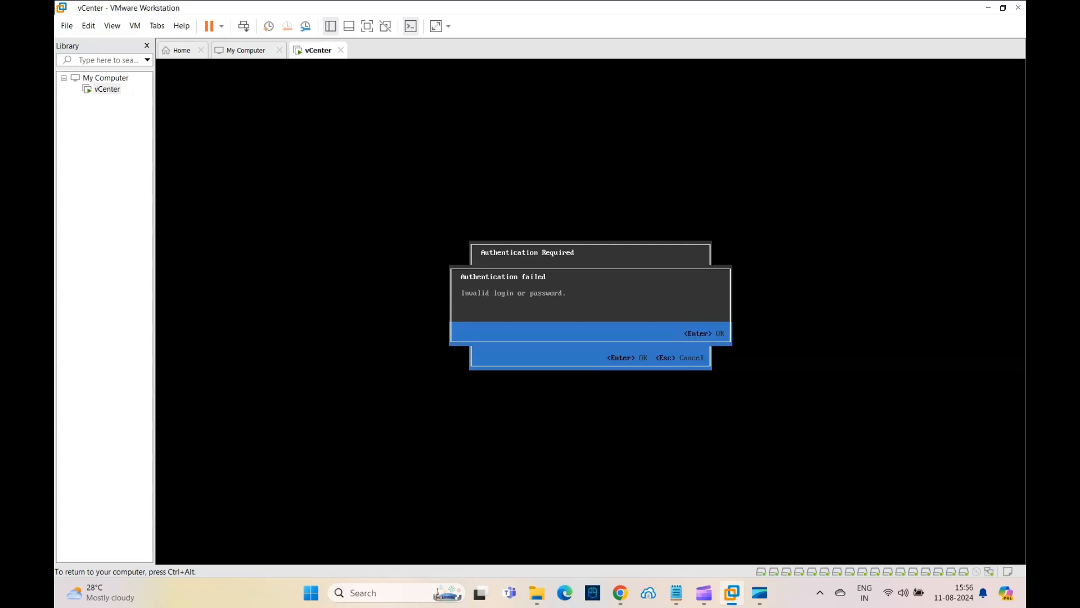
key(Return)
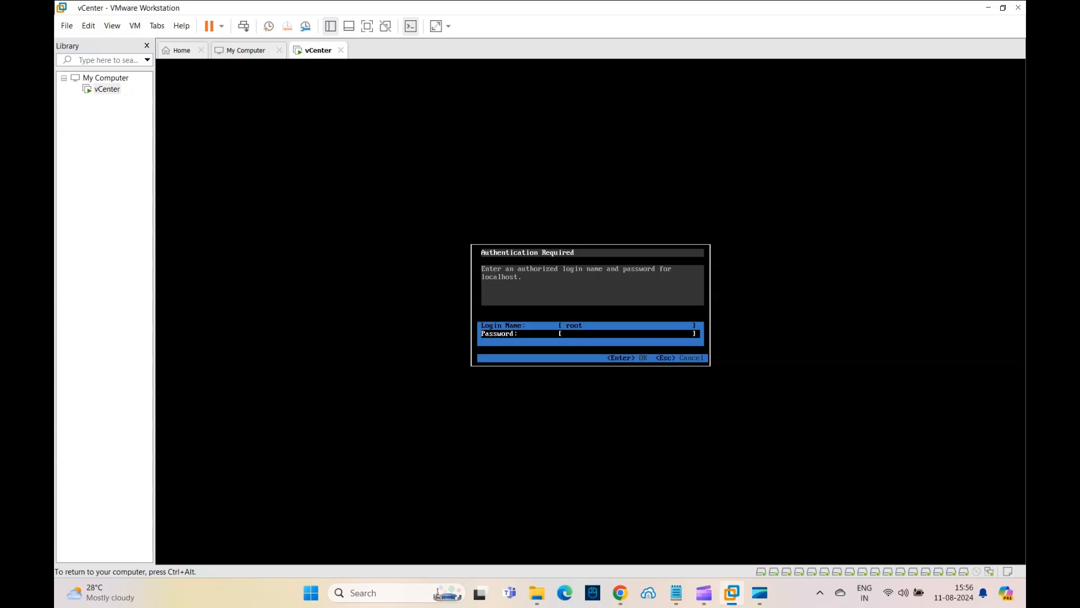
Power off the vCenter virtual machine and confirm
key(ctrl+alt)
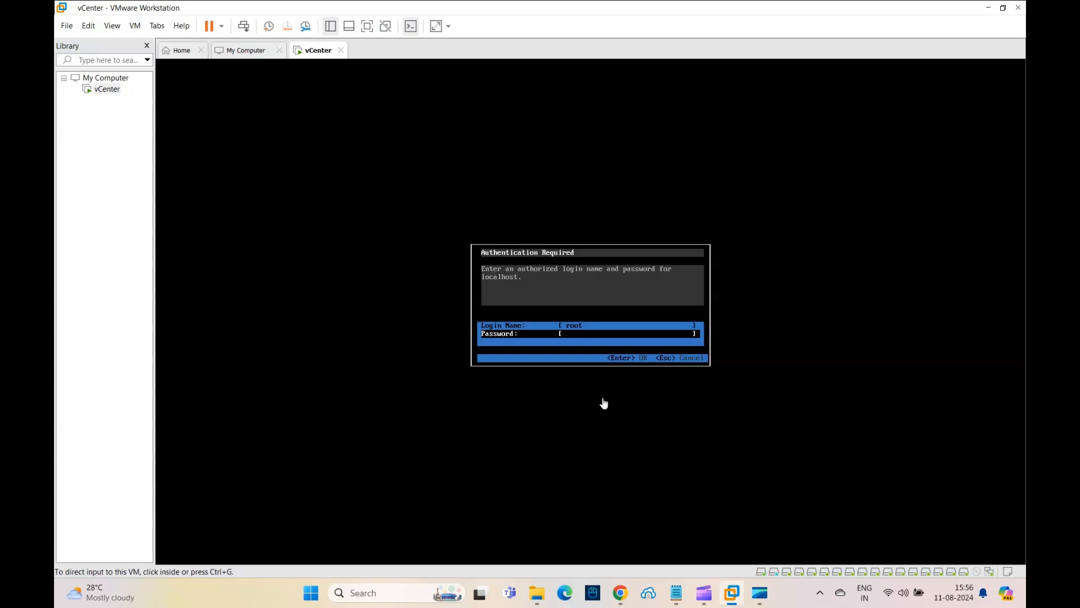
right_click(303, 53)
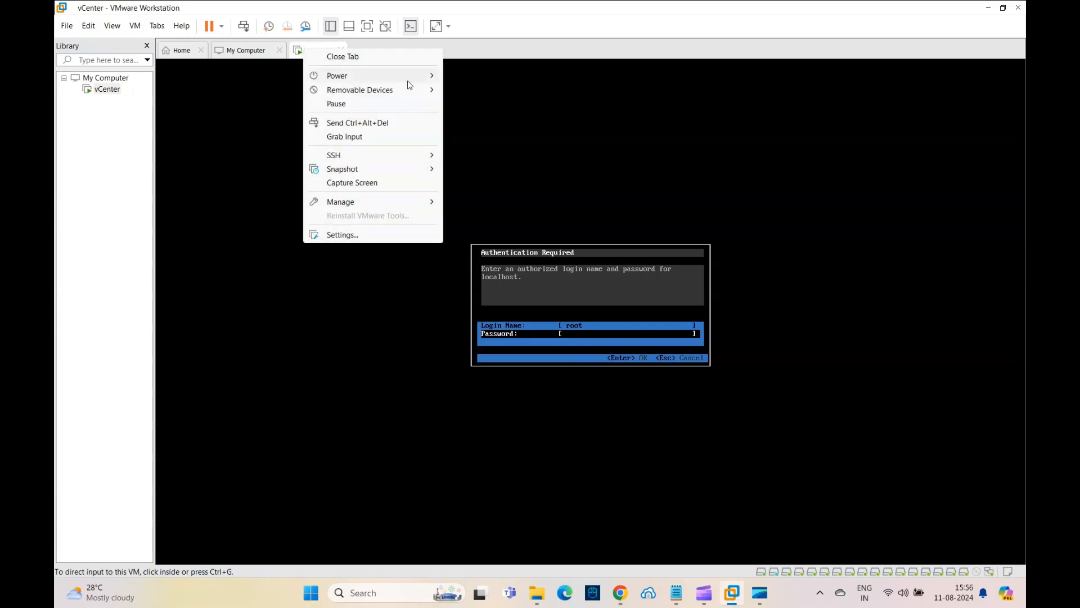
mouse_move(434, 79)
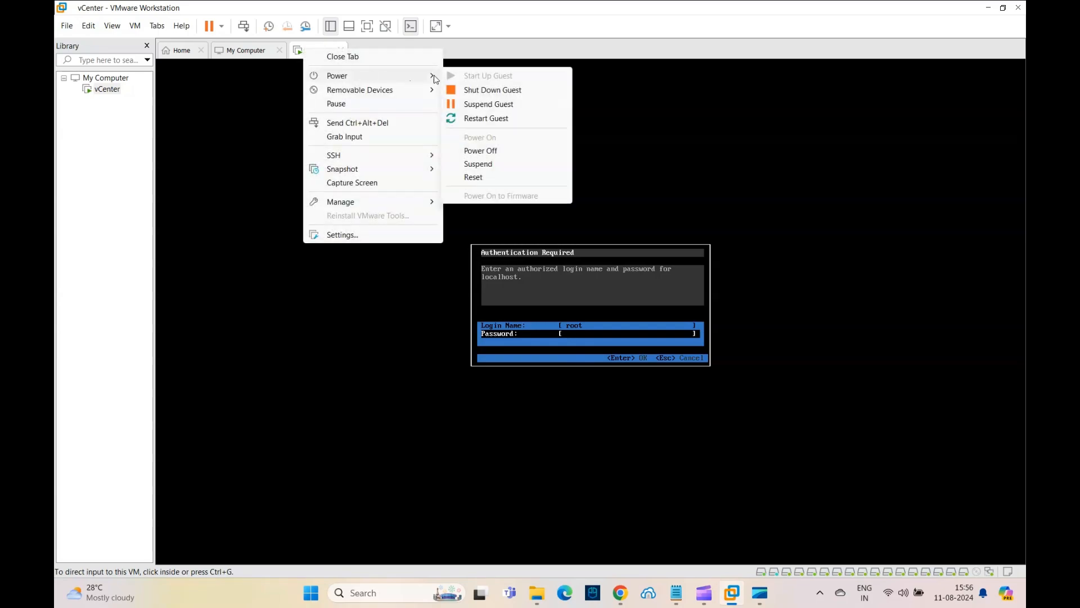
click(479, 150)
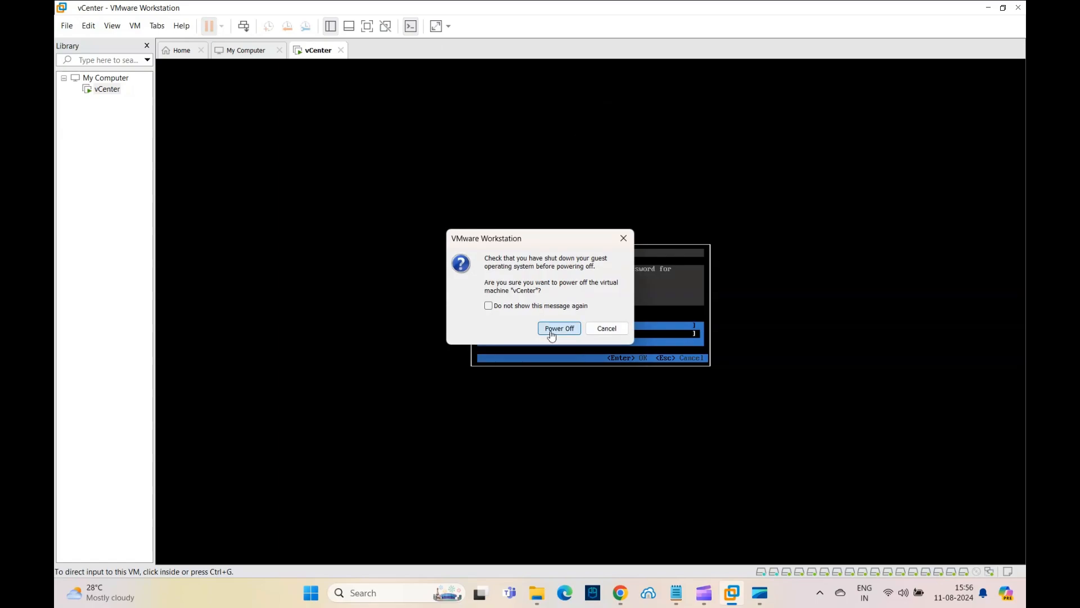
click(550, 328)
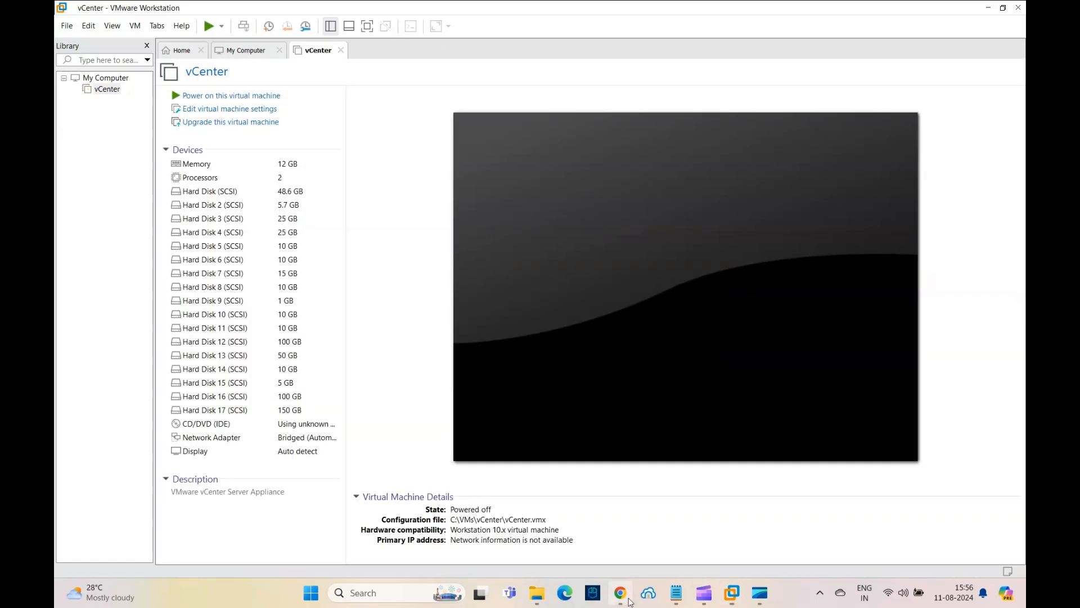
Close the appliance management browser tab and minimize the browser
click(620, 593)
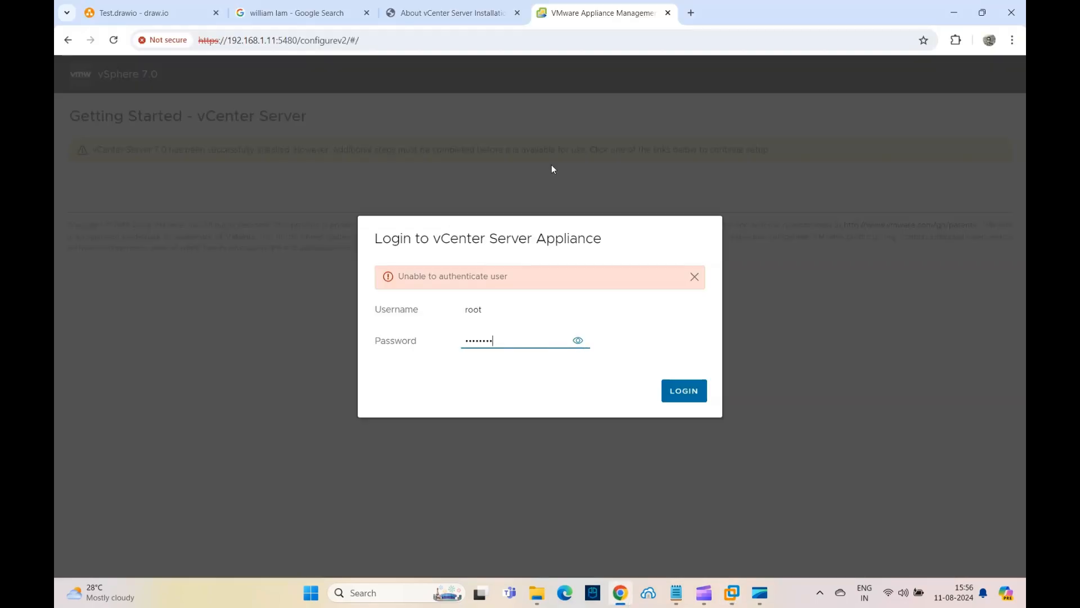
click(668, 12)
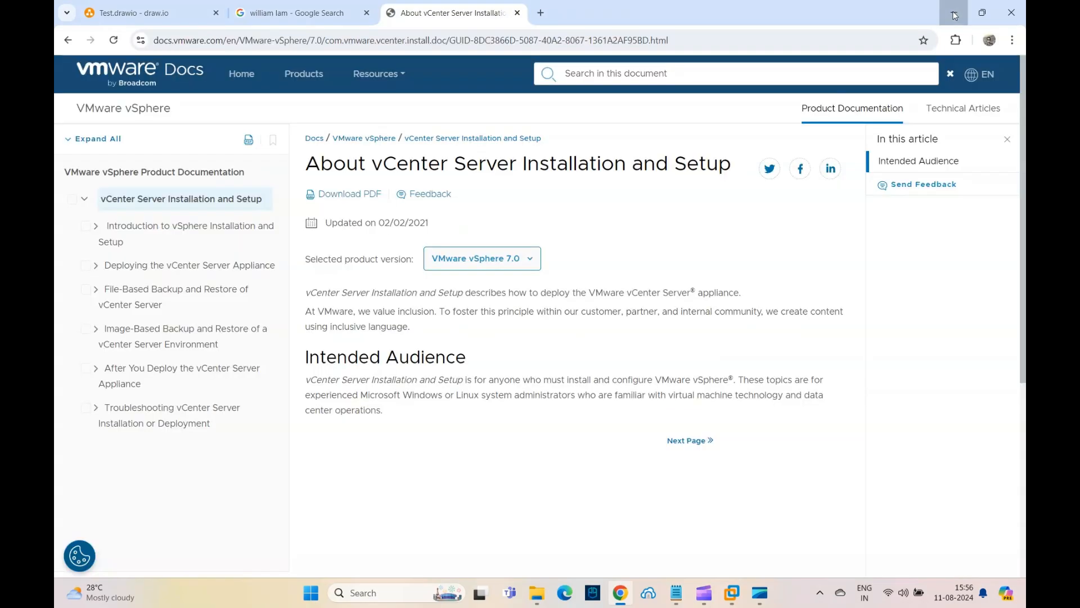
click(953, 13)
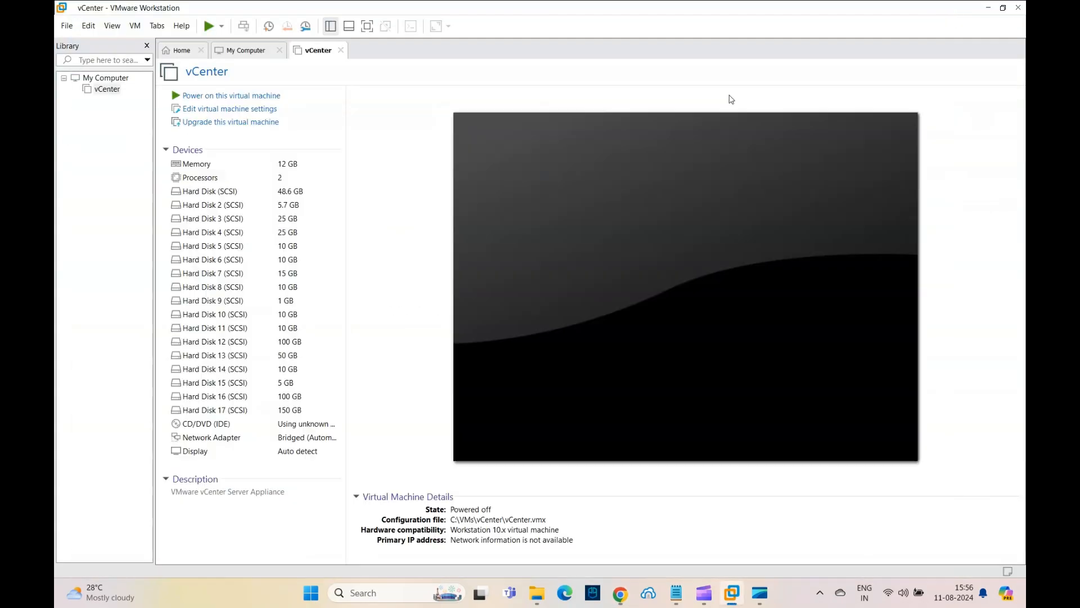
Delete the vCenter virtual machine from disk and confirm
right_click(93, 90)
mouse_move(210, 300)
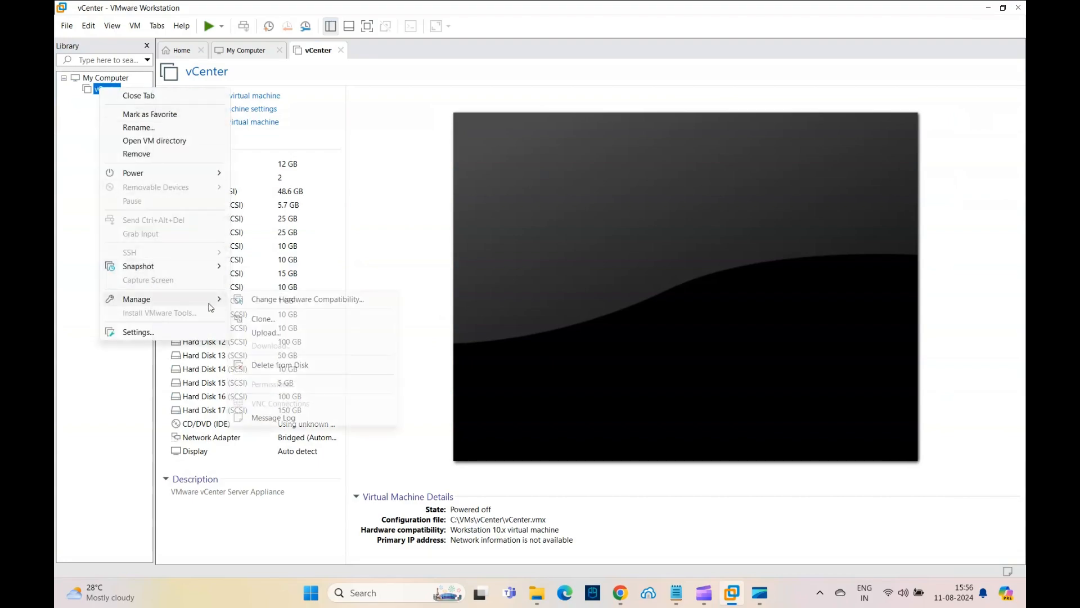
click(266, 365)
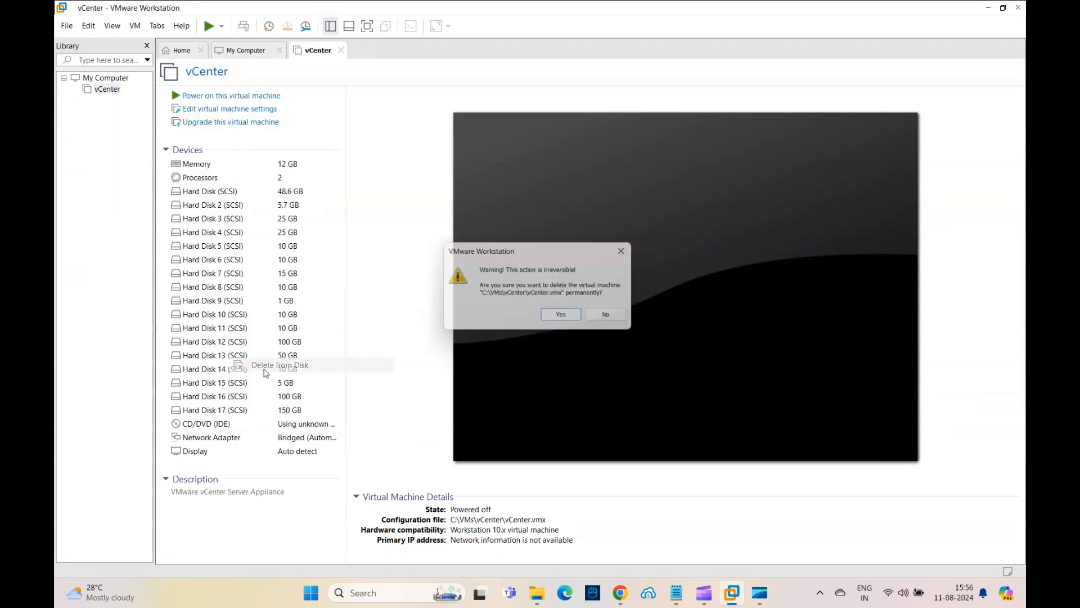
click(560, 316)
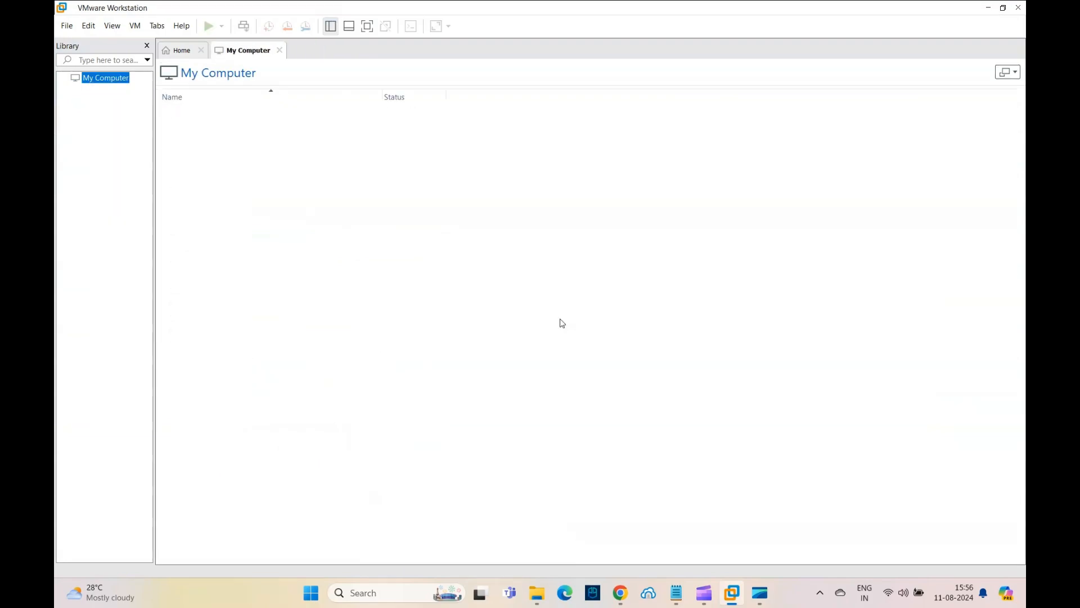